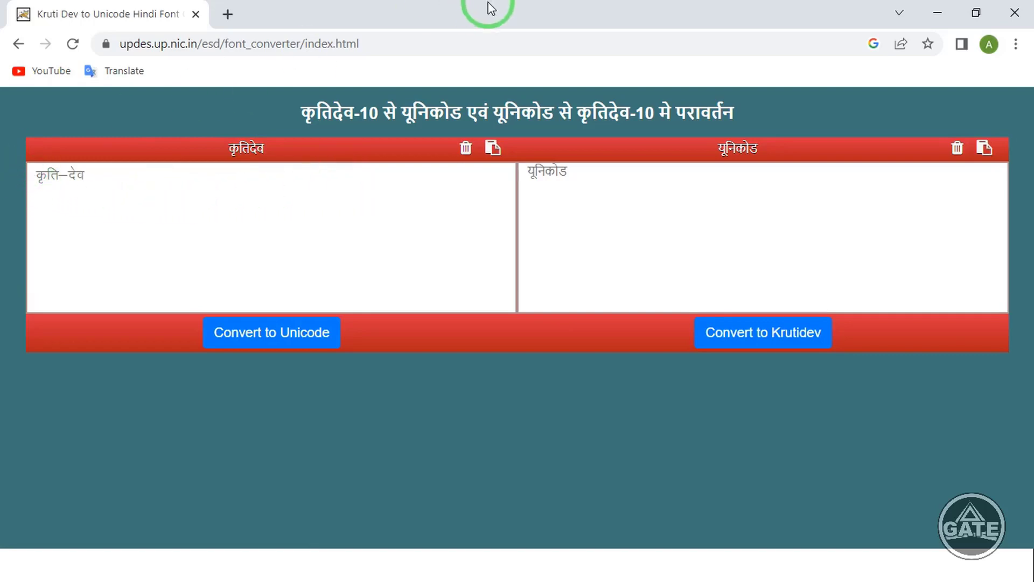
# Switch to Word by opening the Hindi Typing document from the desktop.
pyautogui.moveTo(471, 16); pyautogui.dragTo(452, 120)
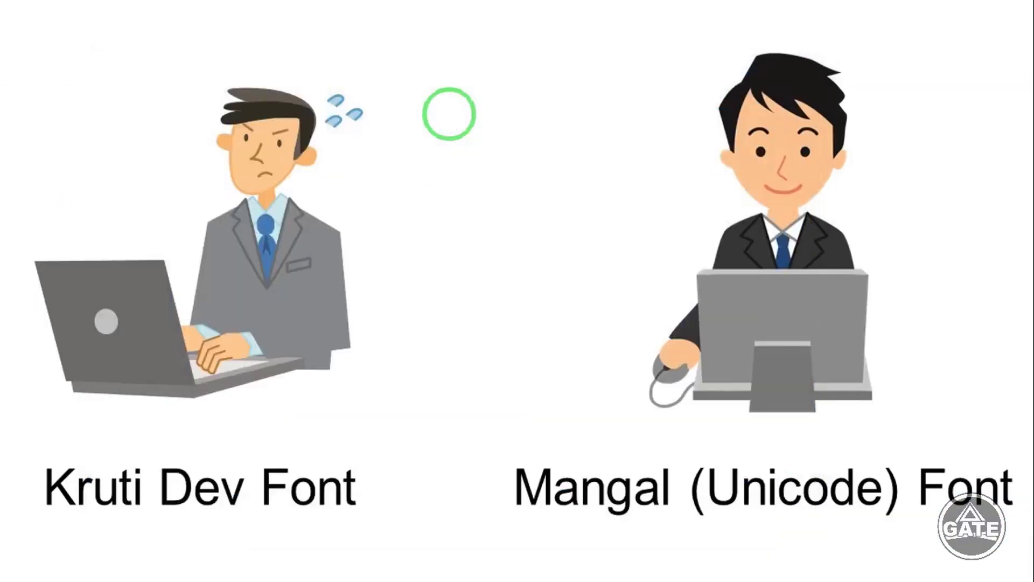
pyautogui.click(583, 122)
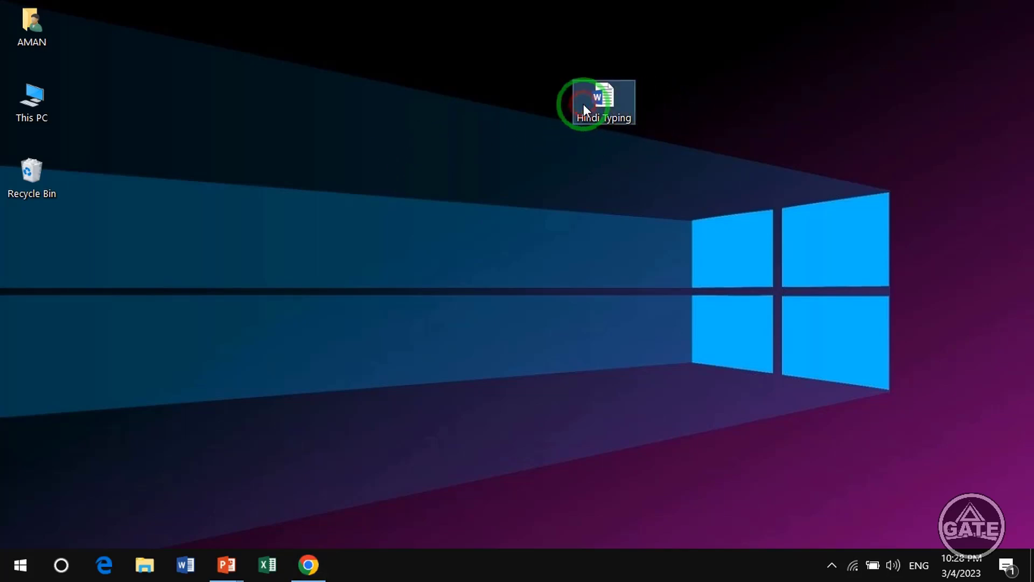
pyautogui.doubleClick(583, 104)
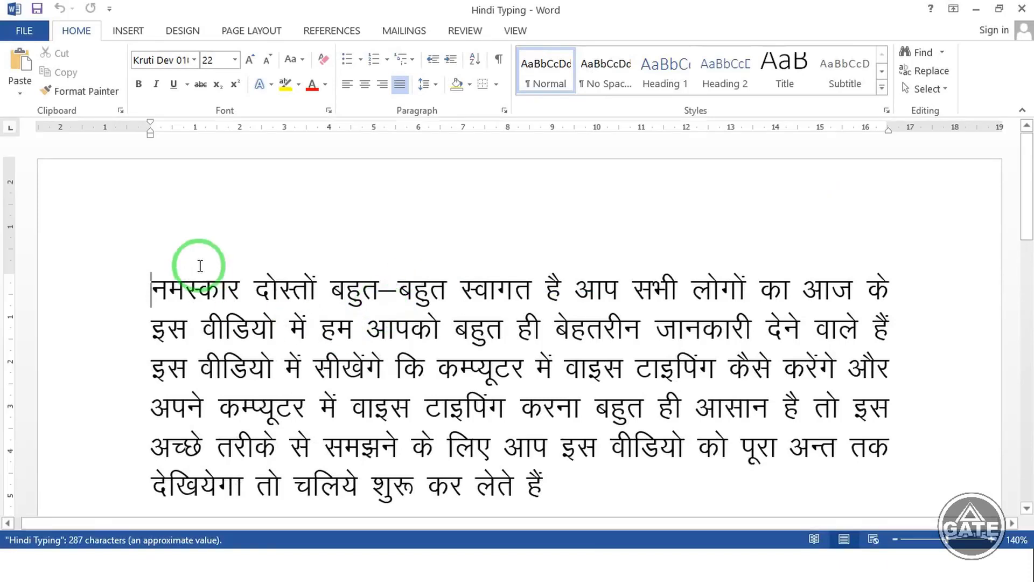
# Copy the whole Kruti Dev paragraph from the document and paste it into the Kruti Dev box of the font converter in Chrome.
pyautogui.moveTo(149, 289); pyautogui.dragTo(579, 489)
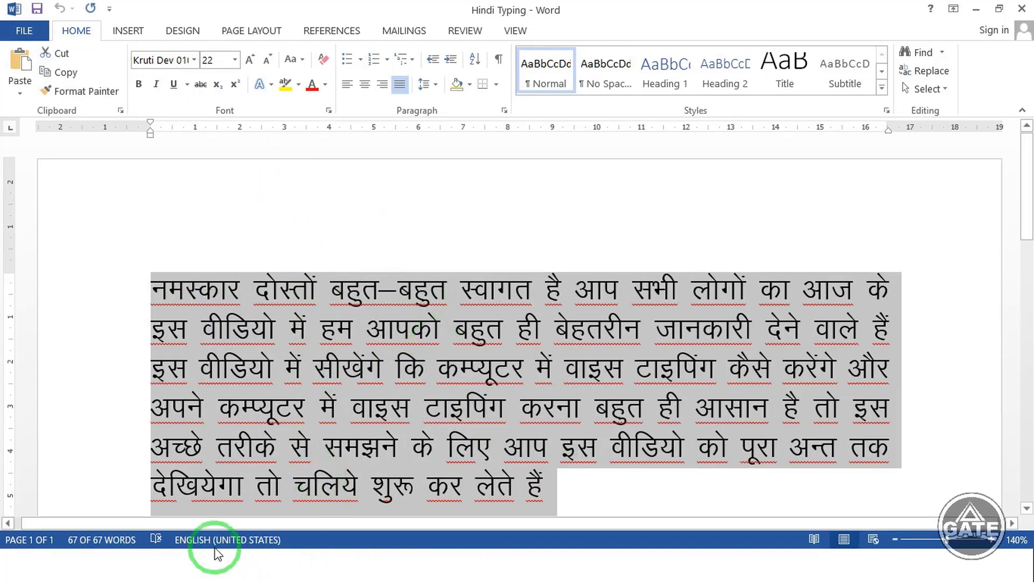
pyautogui.press('super')
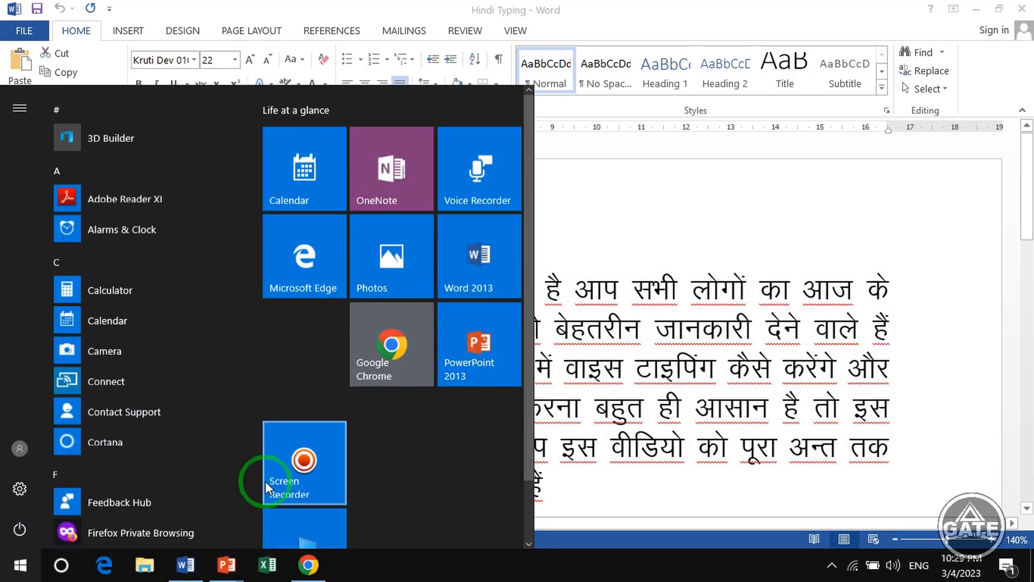
pyautogui.click(308, 564)
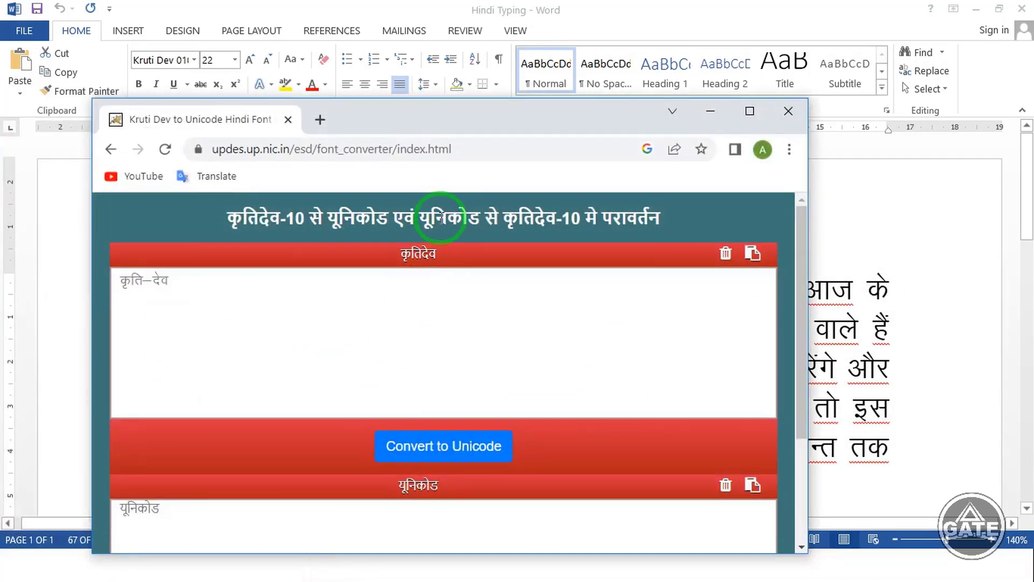
pyautogui.doubleClick(459, 110)
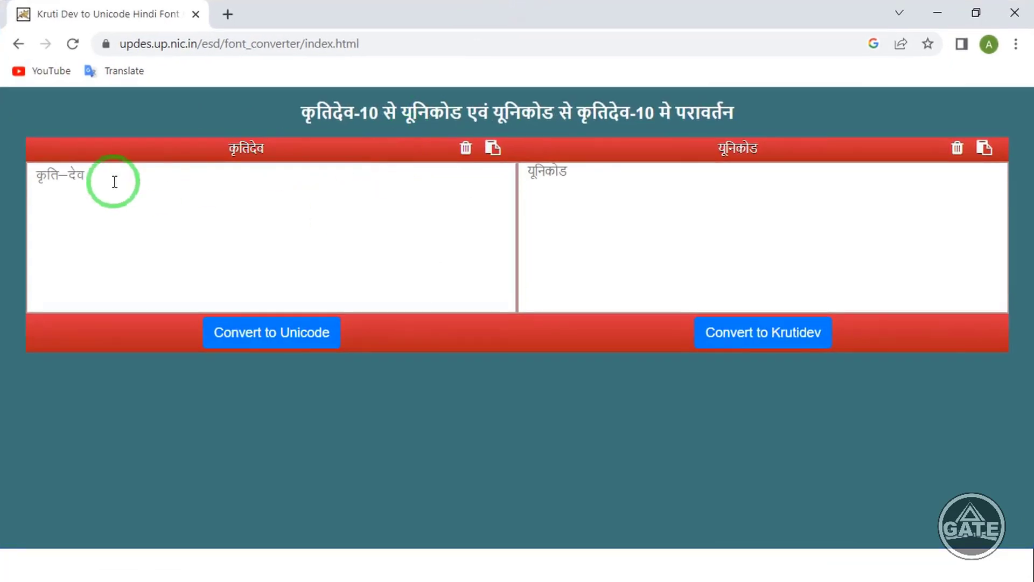
pyautogui.click(77, 175)
pyautogui.hotkey('ctrl', 'v')
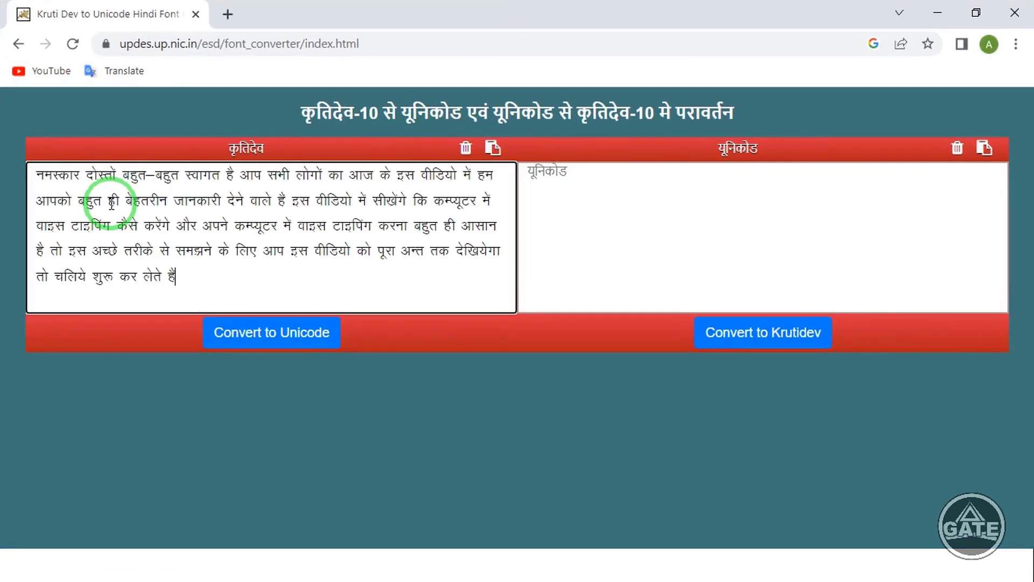
# Convert the Kruti Dev text to Unicode and copy the converted Unicode text.
pyautogui.click(279, 334)
pyautogui.click(847, 236)
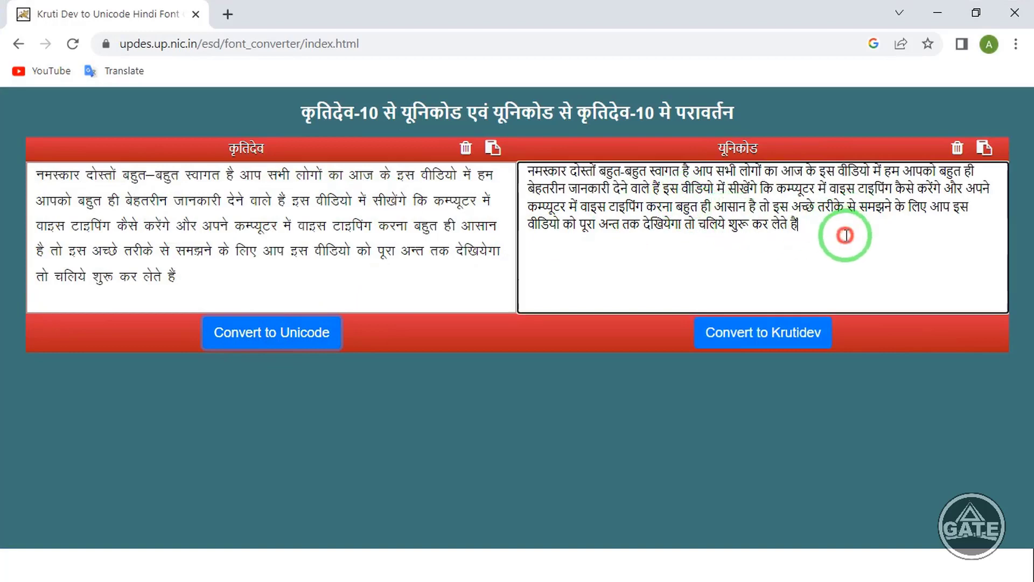
pyautogui.click(492, 148)
pyautogui.click(571, 191)
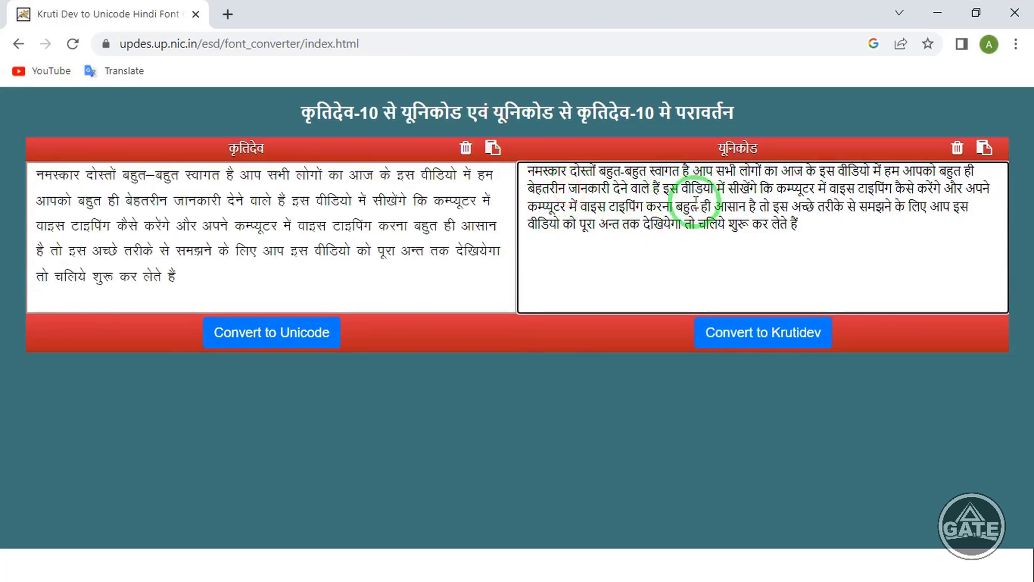
pyautogui.click(984, 145)
pyautogui.hotkey('ctrl', 'c')
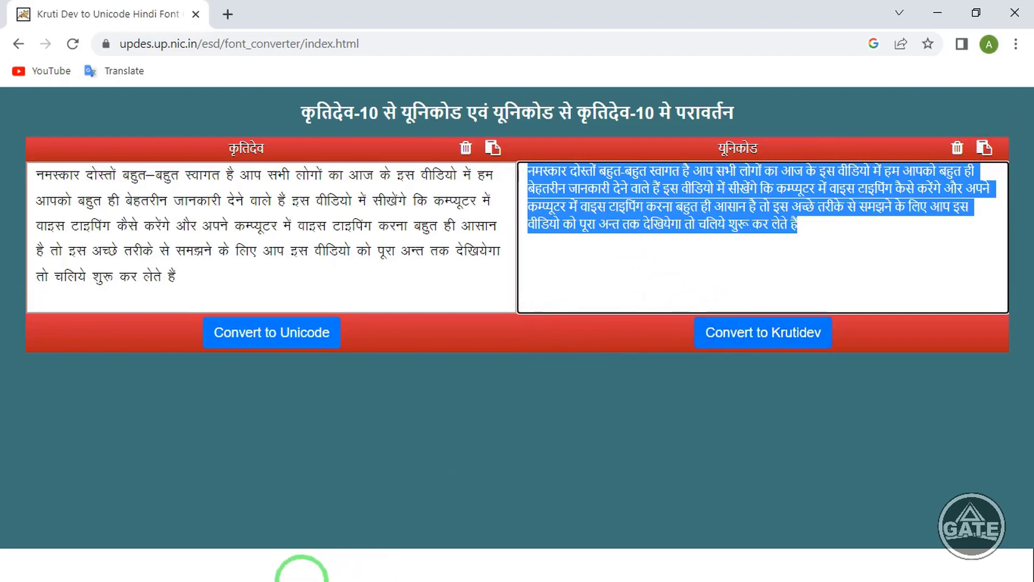
# Switch to the Hindi Typing document in Word and paste the Unicode text on a new line below the Kruti Dev paragraph.
pyautogui.press('super')
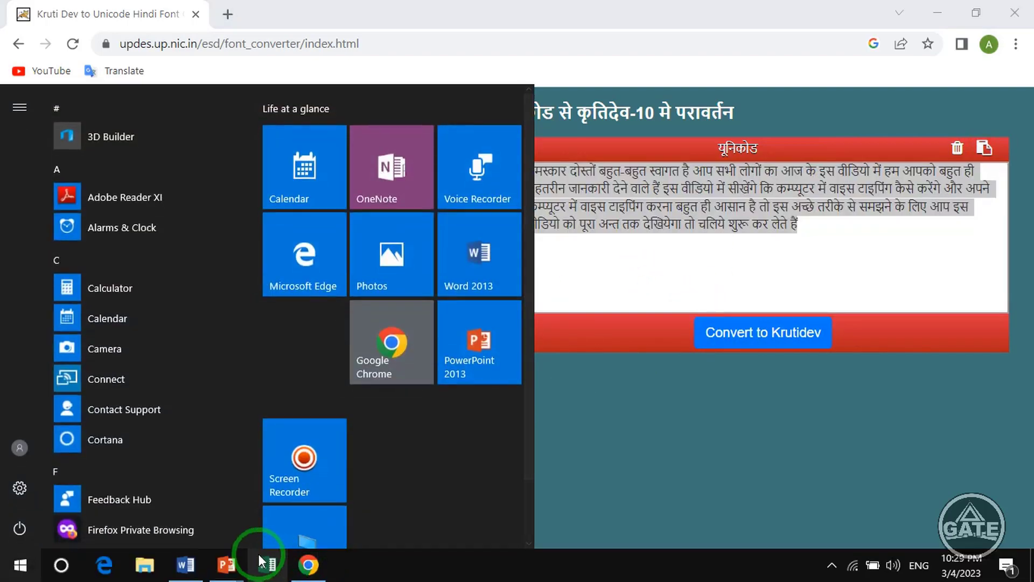
pyautogui.click(188, 563)
pyautogui.scroll(-5, 526, 427)
pyautogui.click(608, 324)
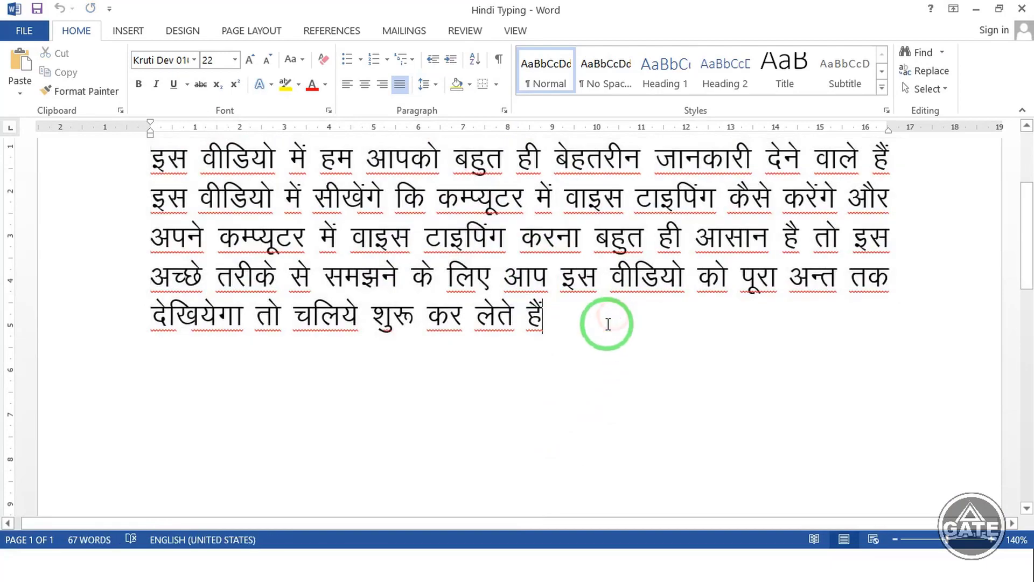
pyautogui.press('Return')
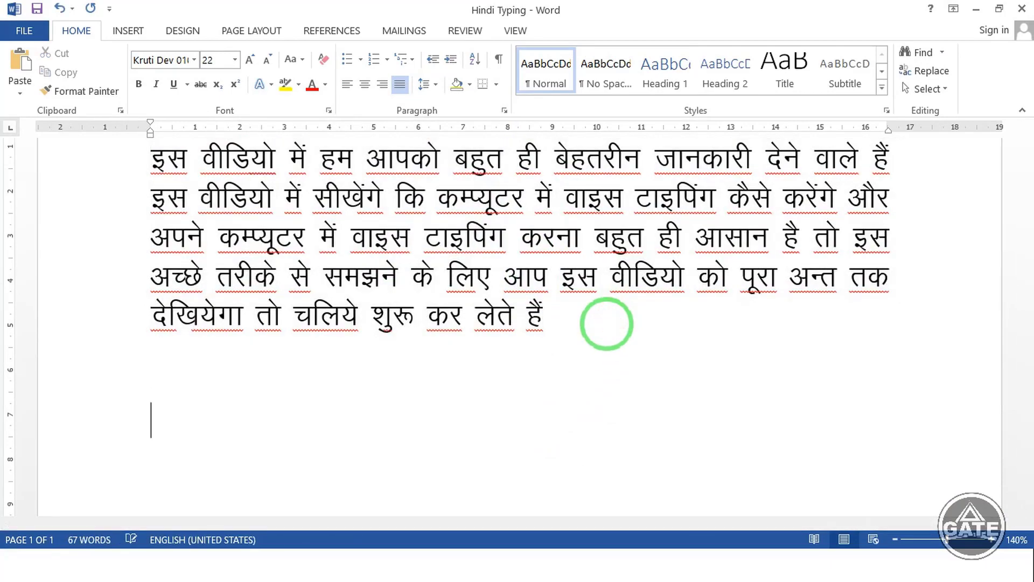
pyautogui.hotkey('ctrl', 'v')
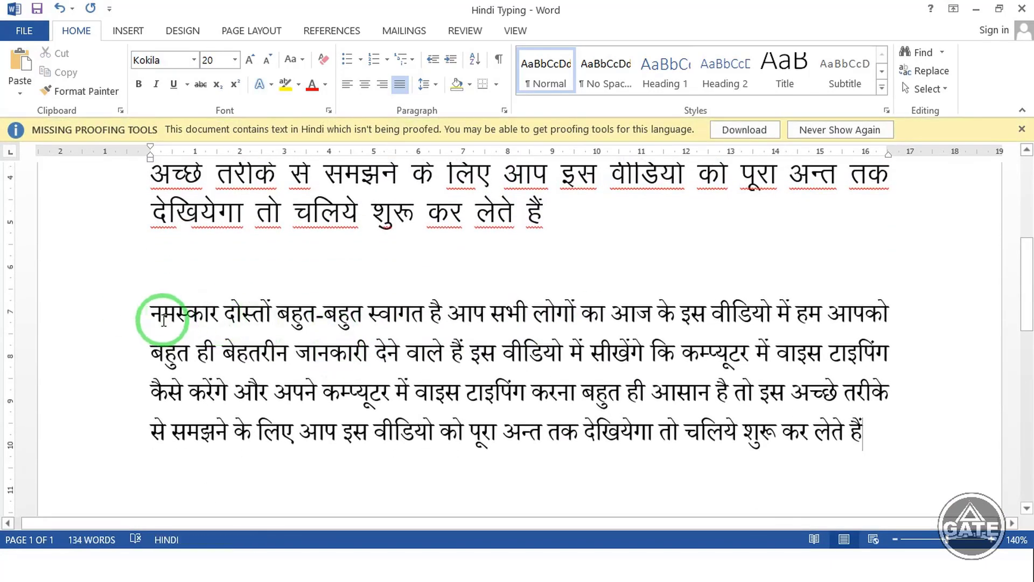
# Check the font of the pasted Unicode paragraph and browse the available fonts.
pyautogui.moveTo(150, 315); pyautogui.dragTo(870, 439)
pyautogui.click(871, 439)
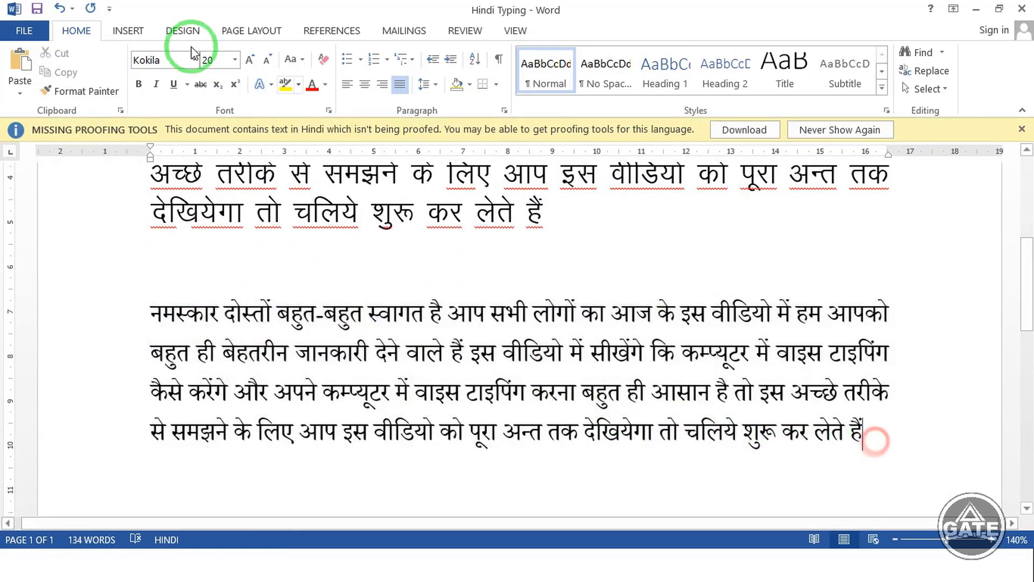
pyautogui.click(193, 60)
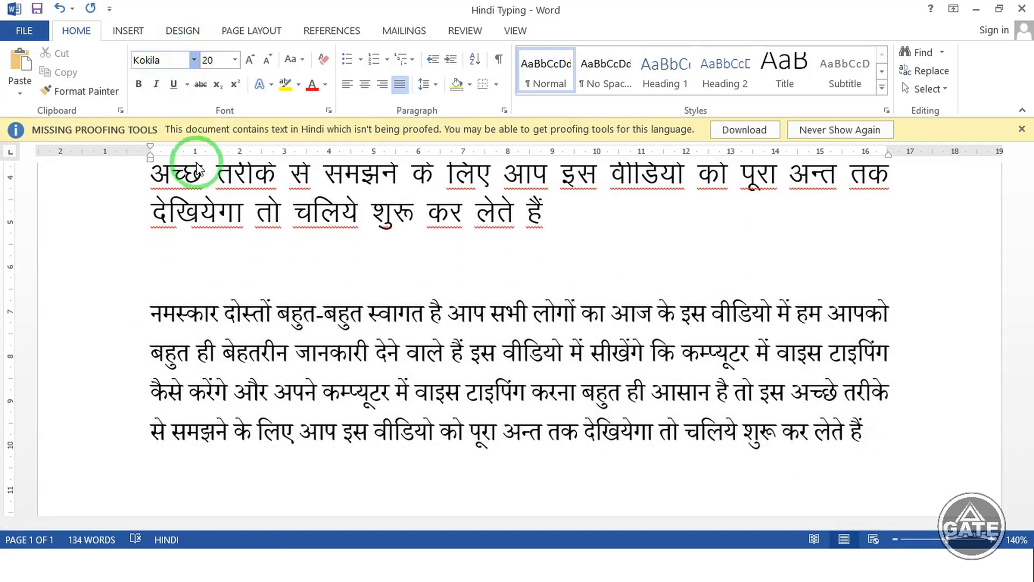
pyautogui.scroll(-9, 230, 226)
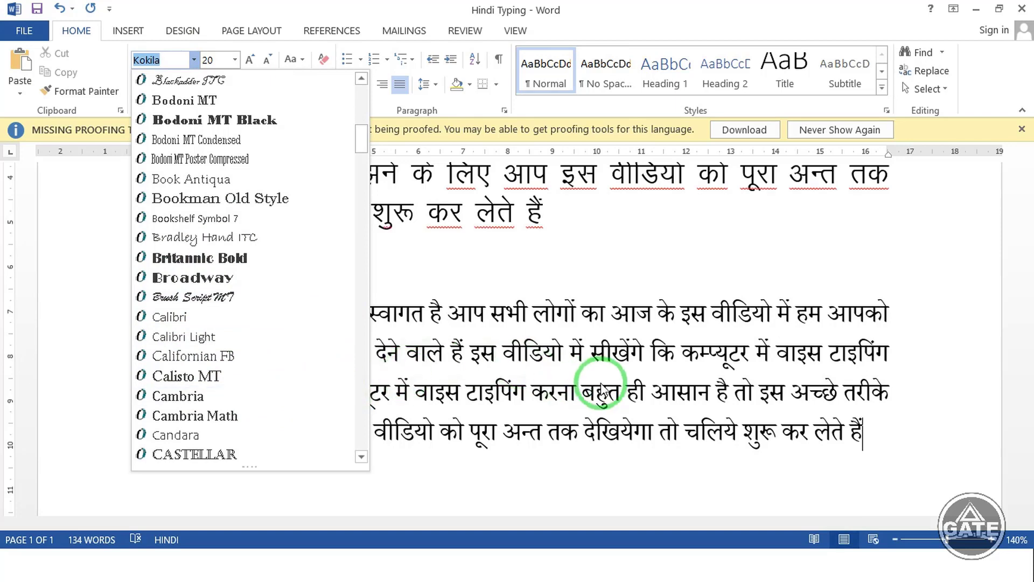
pyautogui.scroll(1, 575, 285)
pyautogui.click(576, 285)
# Try the Algerian font on the whole Kruti Dev paragraph, and undo the font change.
pyautogui.scroll(2, 478, 288)
pyautogui.moveTo(554, 409); pyautogui.dragTo(131, 182)
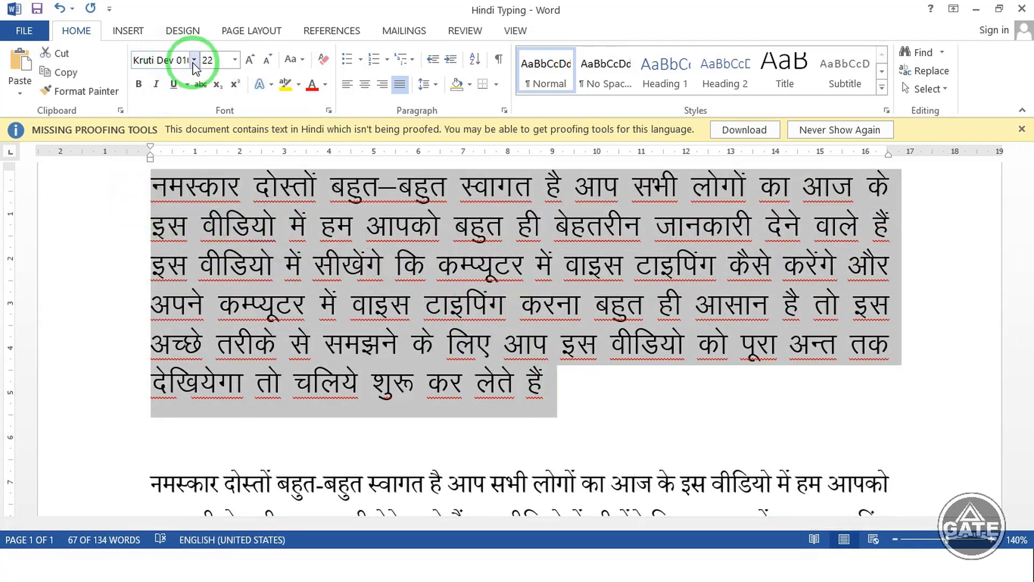
pyautogui.click(194, 60)
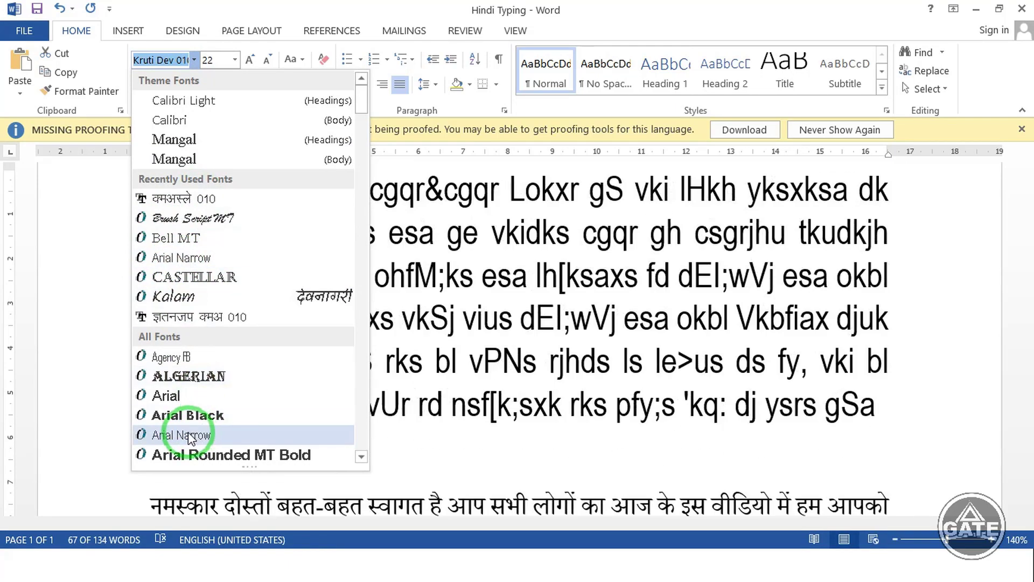
pyautogui.click(190, 377)
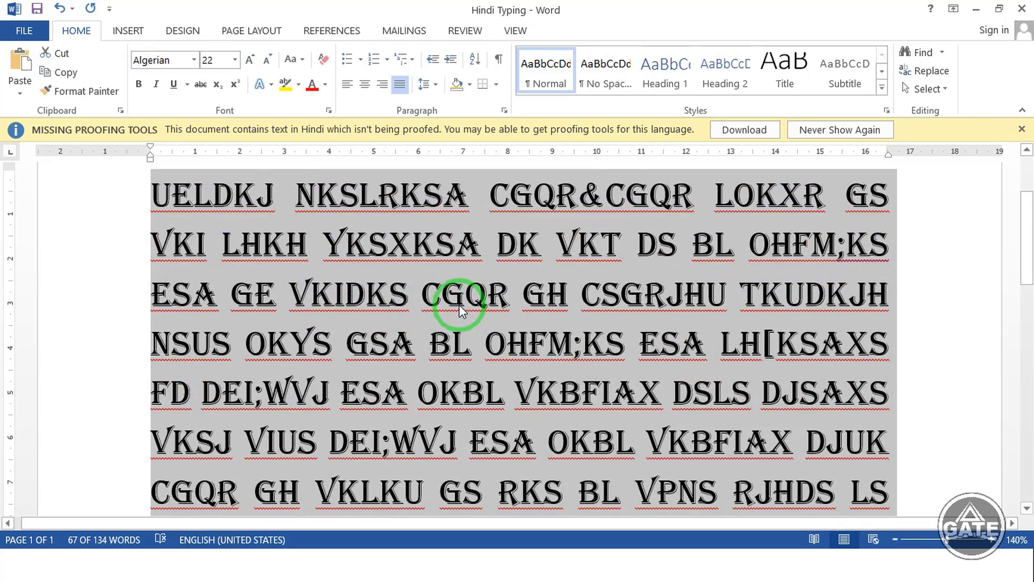
pyautogui.hotkey('ctrl', 'z')
# Select the whole Unicode paragraph in the document and switch to the font converter in Chrome.
pyautogui.scroll(-4, 431, 237)
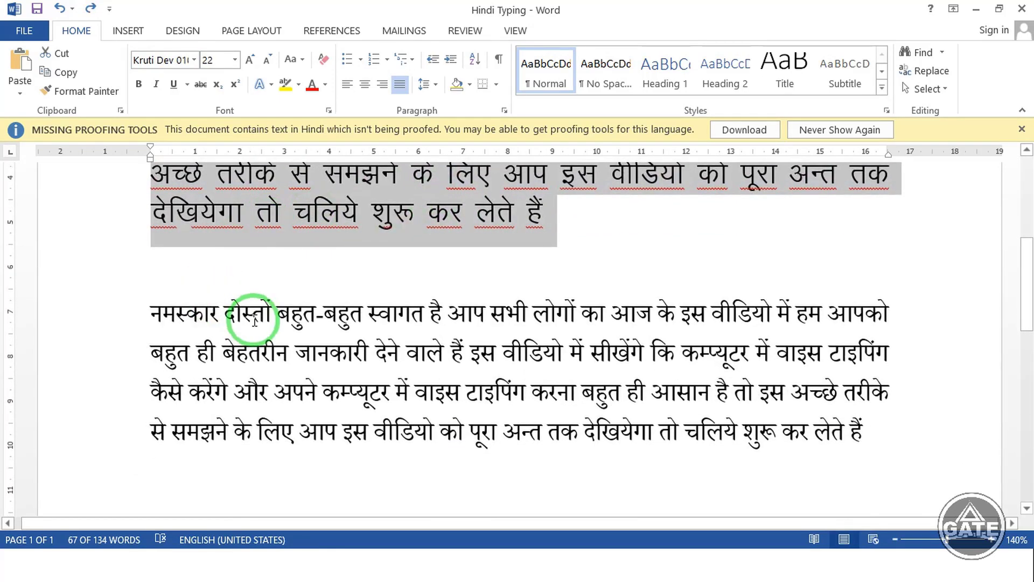
pyautogui.click(237, 313)
pyautogui.moveTo(145, 323); pyautogui.dragTo(887, 430)
pyautogui.click(887, 430)
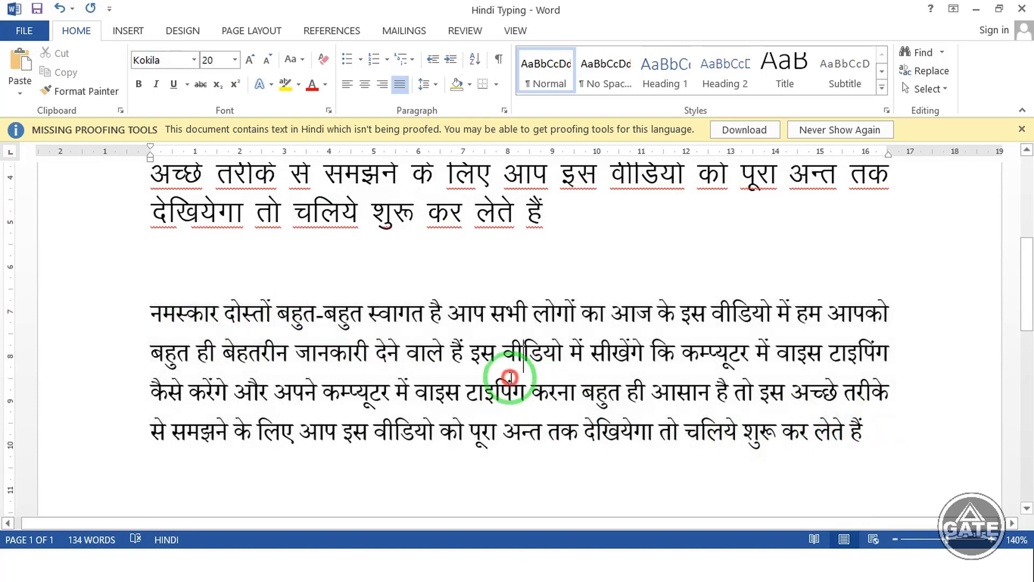
pyautogui.click(151, 312)
pyautogui.moveTo(194, 308); pyautogui.dragTo(995, 427)
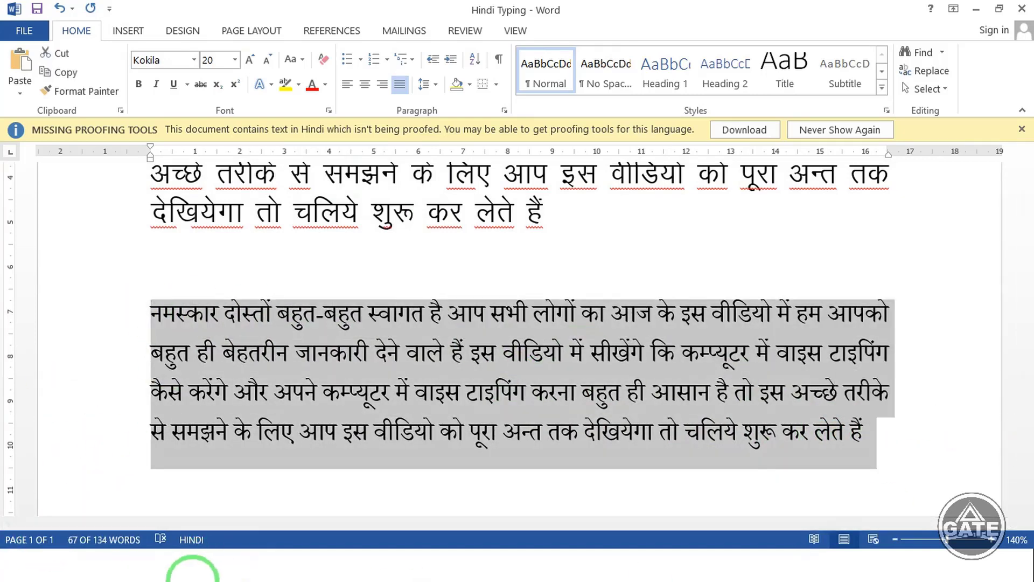
pyautogui.click(255, 510)
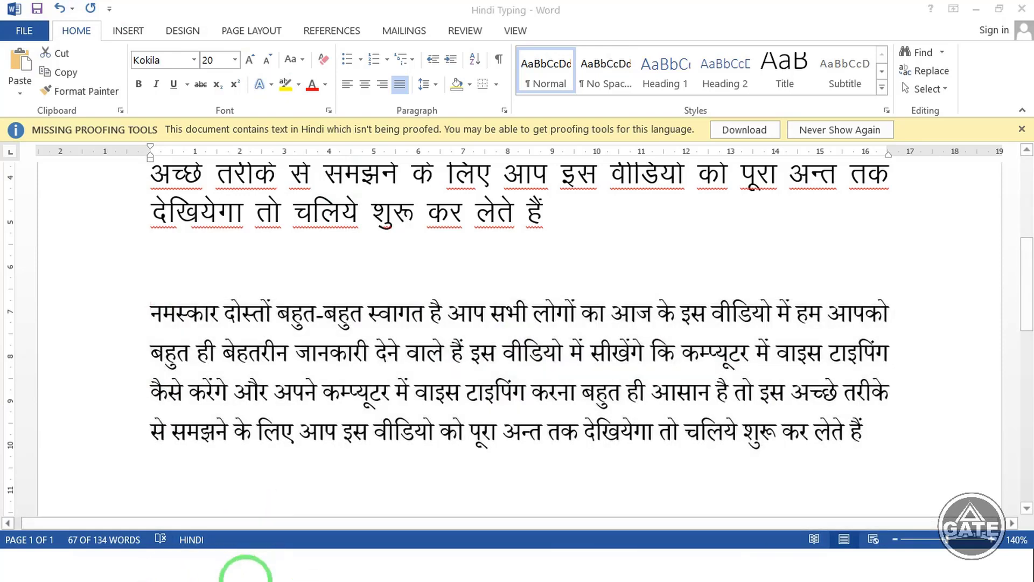
pyautogui.press('super')
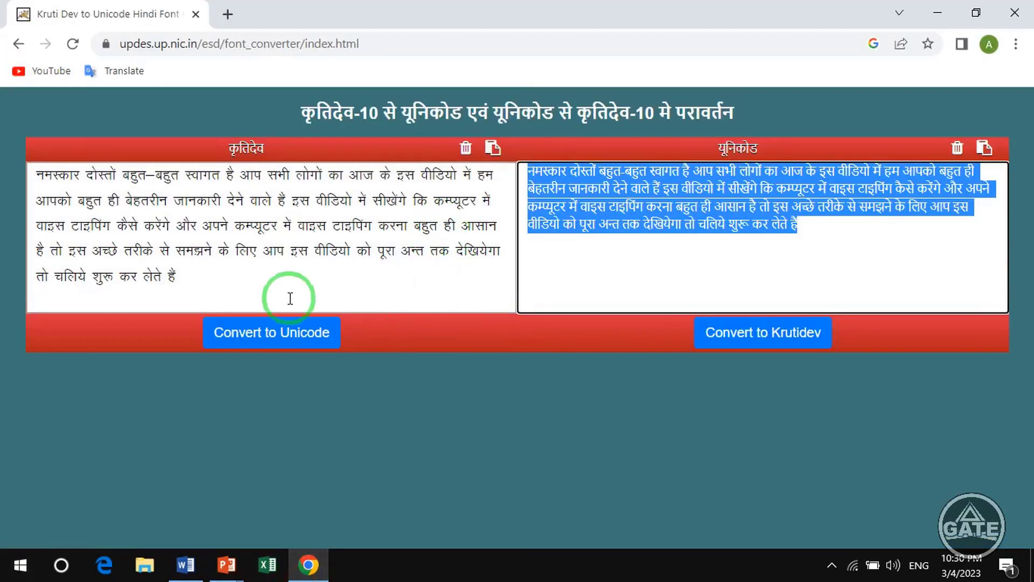
# Clear the converter's Kruti Dev box, and copy the Unicode box's text before clearing that box as well.
pyautogui.click(222, 288)
pyautogui.hotkey('ctrl', 'a')
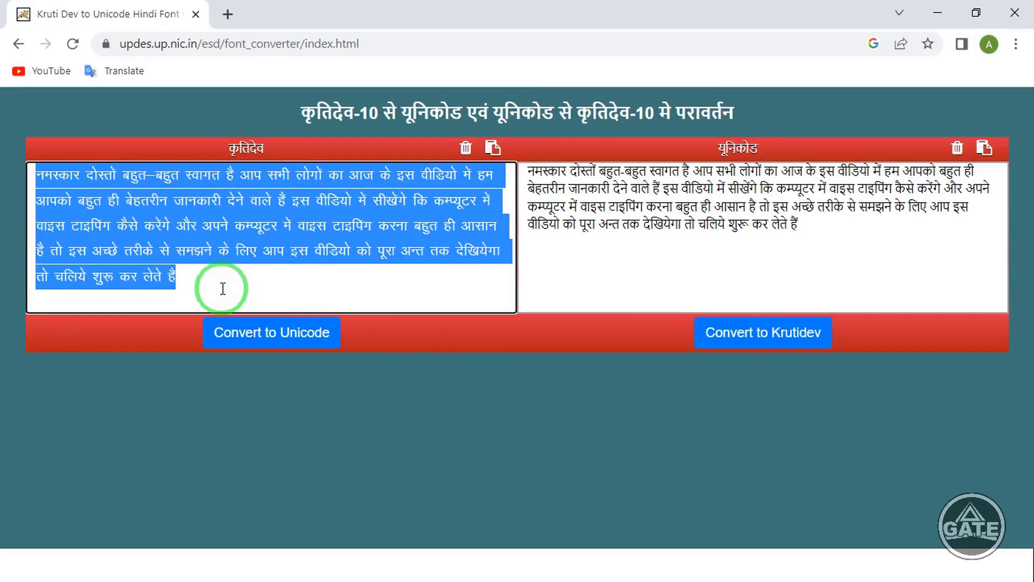
pyautogui.press('BackSpace')
pyautogui.click(660, 241)
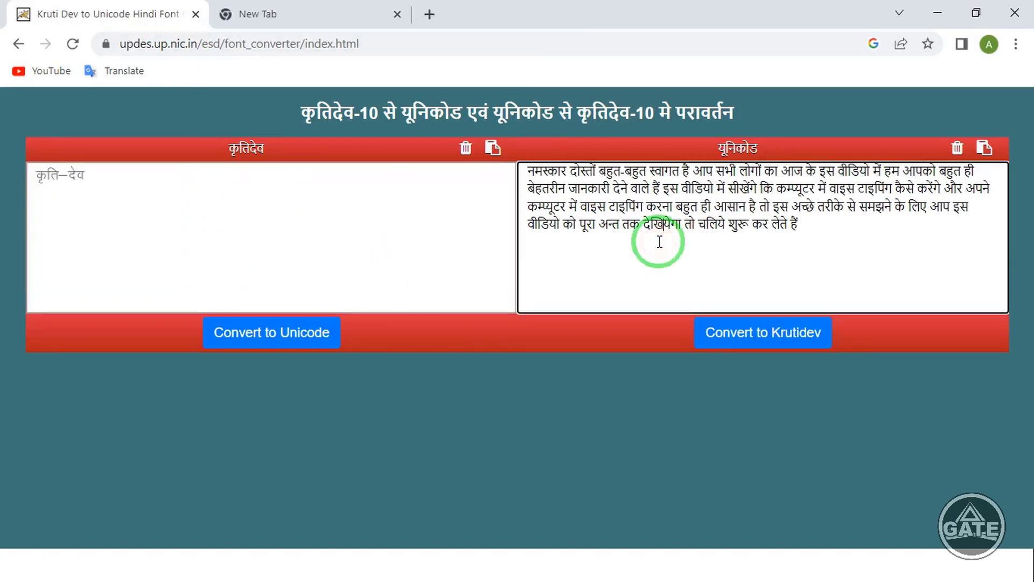
pyautogui.hotkey('ctrl', 'a')
pyautogui.hotkey('ctrl', 'c')
pyautogui.press('BackSpace')
# Paste the copied Hindi text into the Unicode box and convert it to Kruti Dev.
pyautogui.click(114, 184)
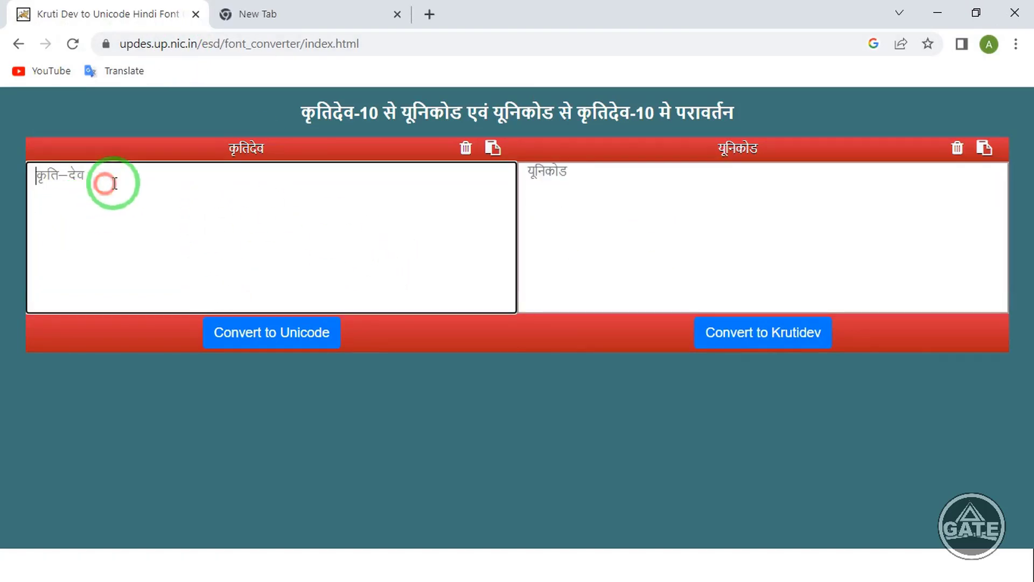
pyautogui.rightClick(610, 193)
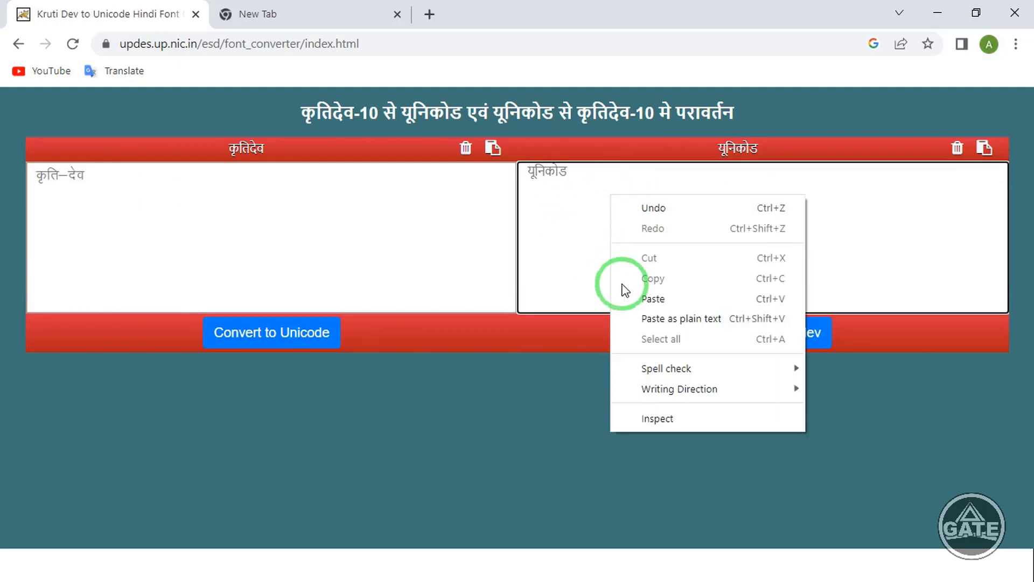
pyautogui.click(666, 297)
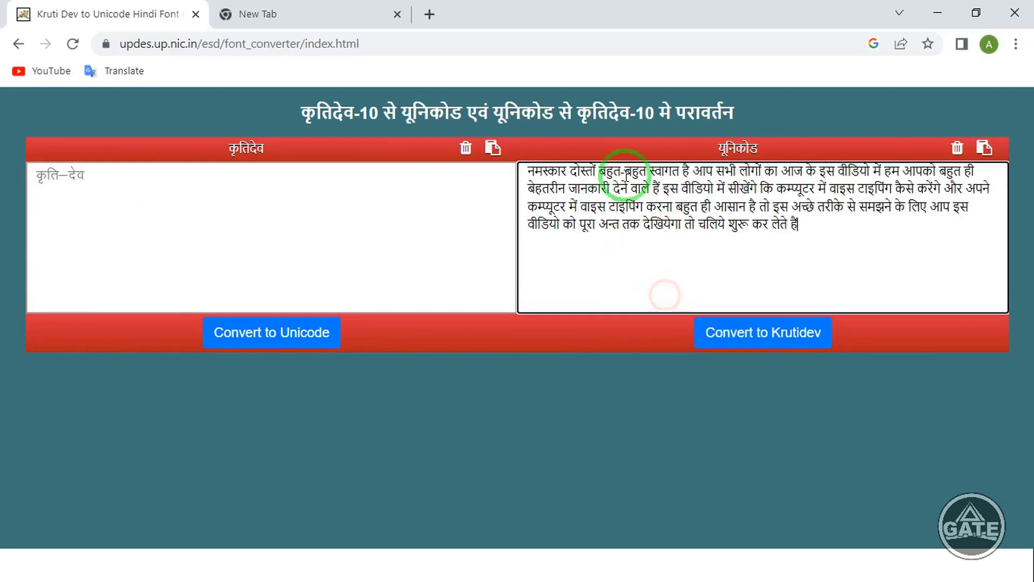
pyautogui.click(753, 335)
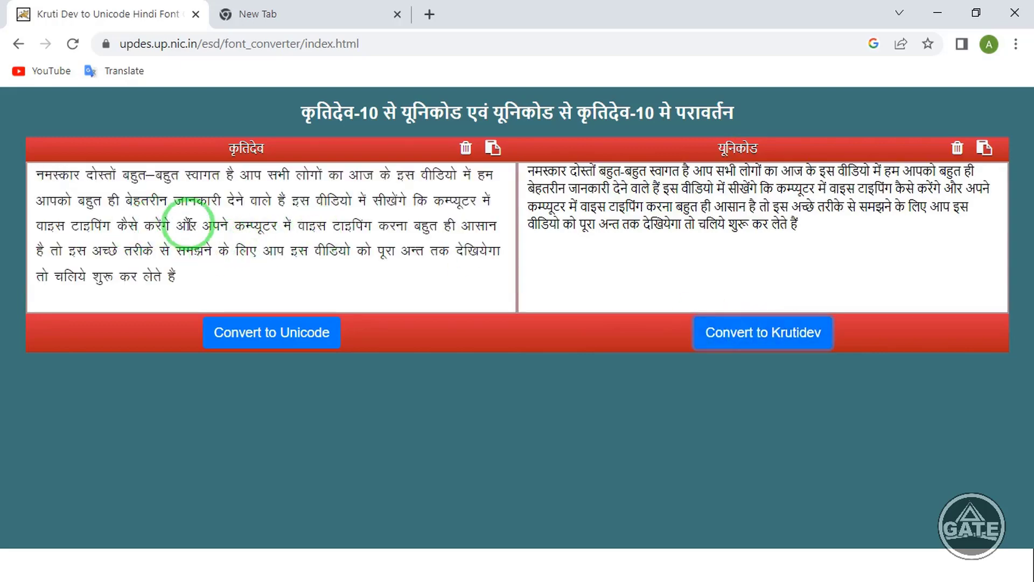
# Copy all of the converted text from the Kruti Dev box.
pyautogui.moveTo(213, 281); pyautogui.dragTo(81, 192)
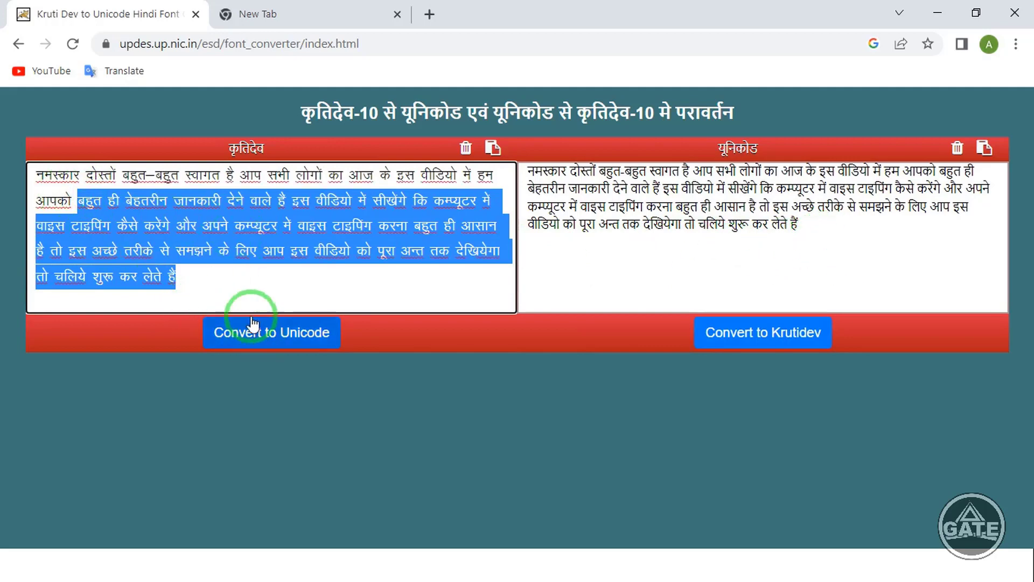
pyautogui.click(197, 278)
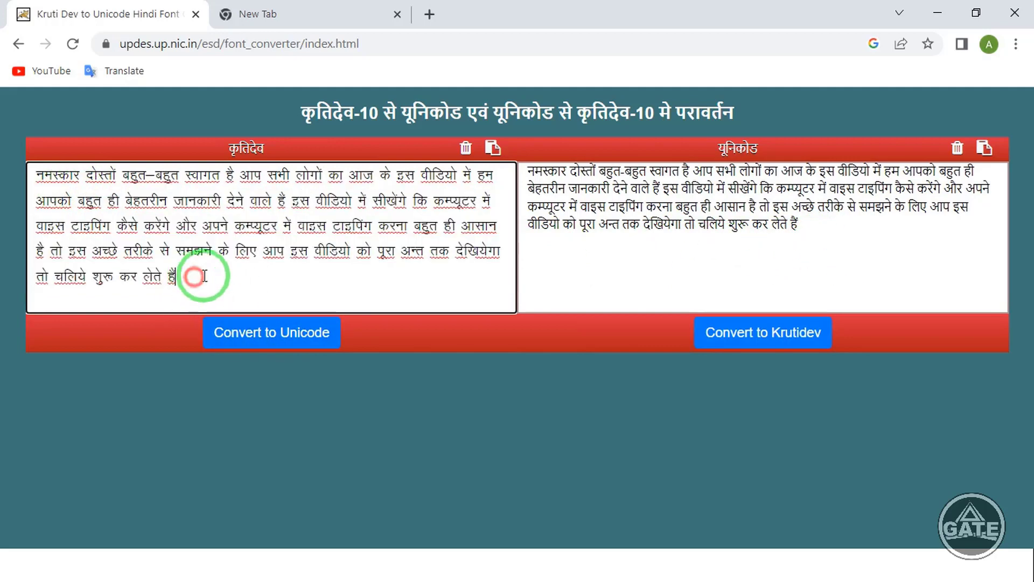
pyautogui.click(493, 149)
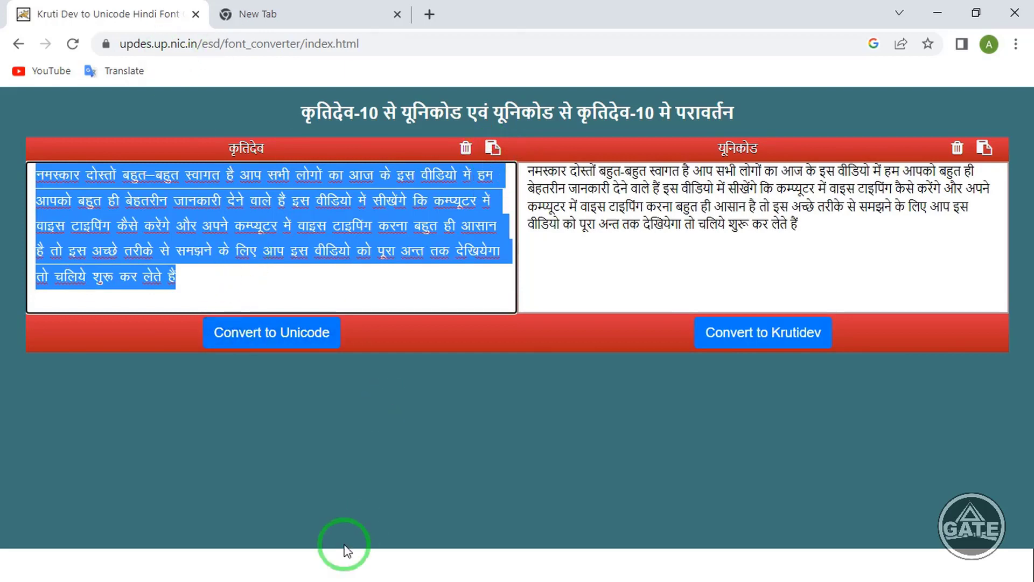
# Switch to the Word document and paste the converted Kruti Dev text two lines below the Unicode paragraph.
pyautogui.press('super')
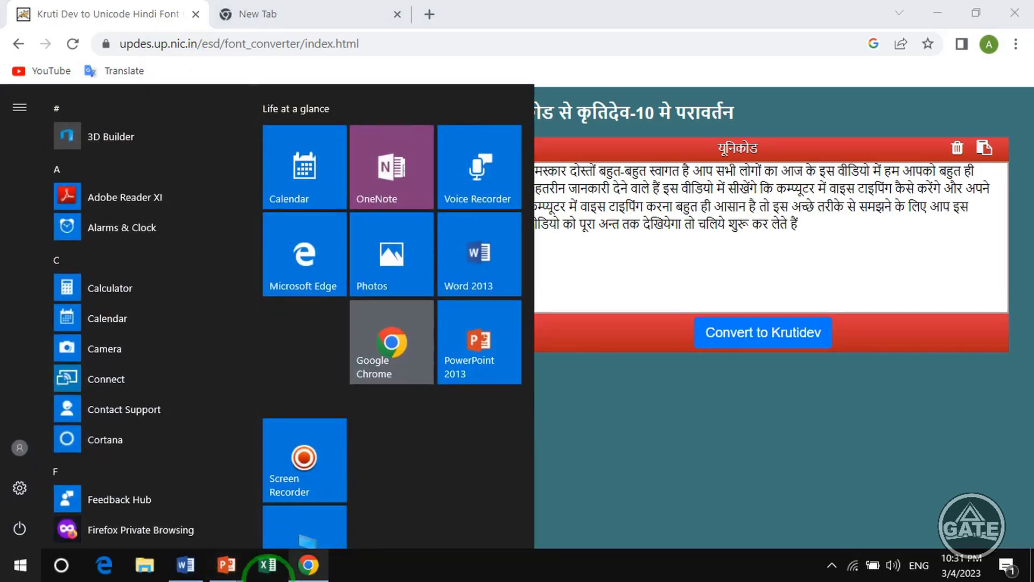
pyautogui.click(189, 568)
pyautogui.click(917, 445)
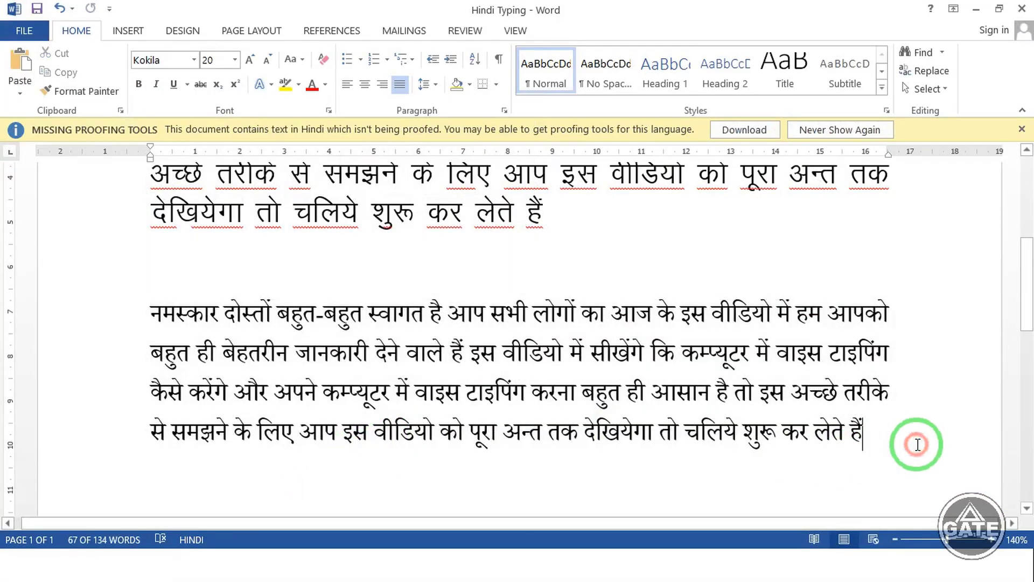
pyautogui.press('Return')
pyautogui.press('Return')
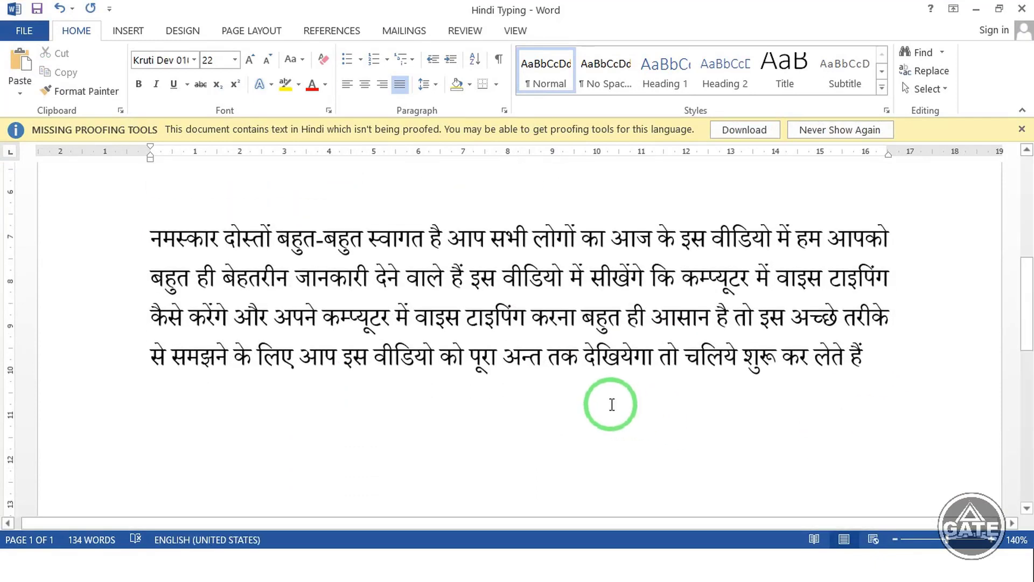
pyautogui.hotkey('ctrl', 'v')
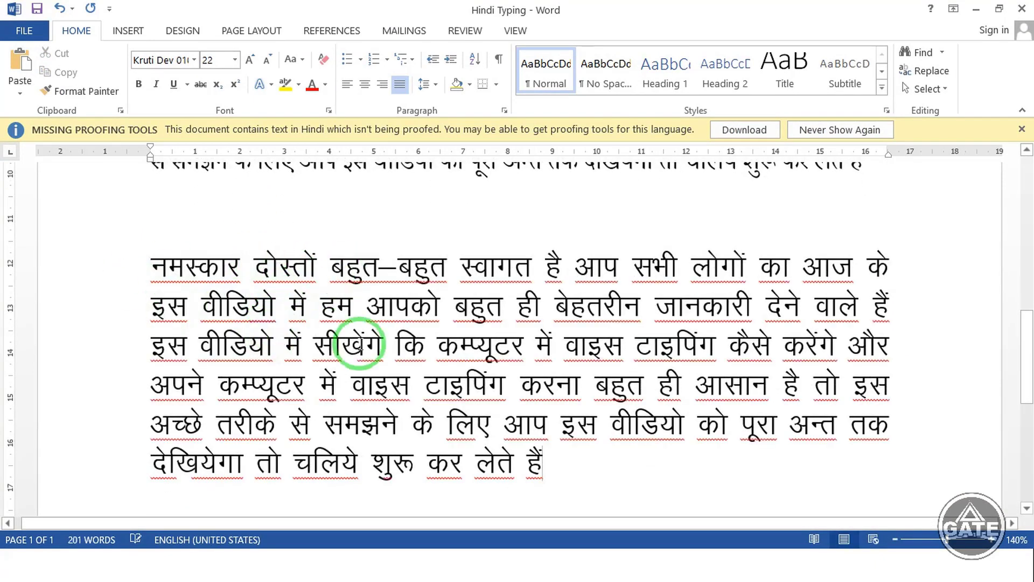
# Return to the font converter in Chrome and bookmark the page in the Bookmarks bar under its suggested name.
pyautogui.click(308, 564)
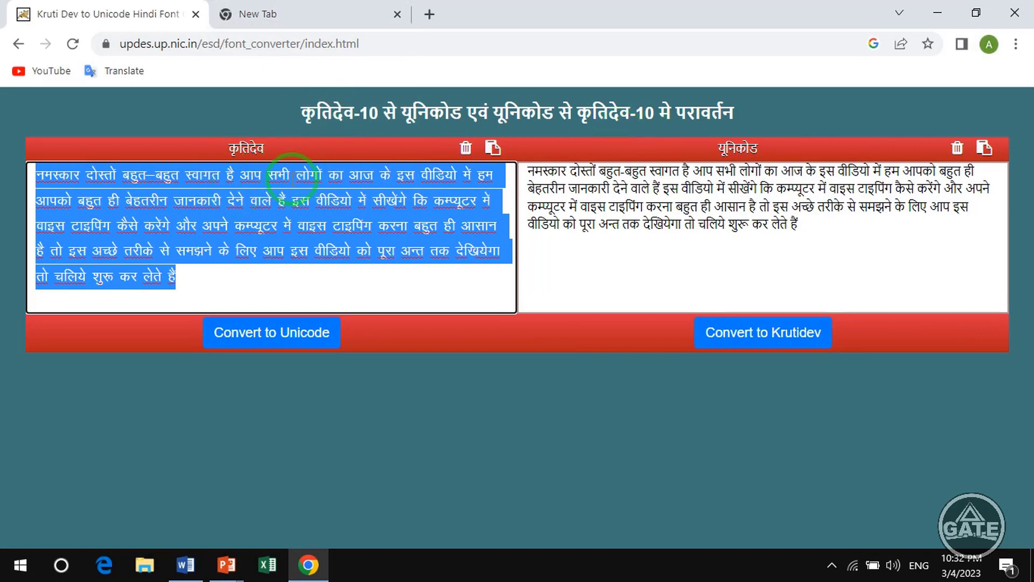
pyautogui.click(270, 95)
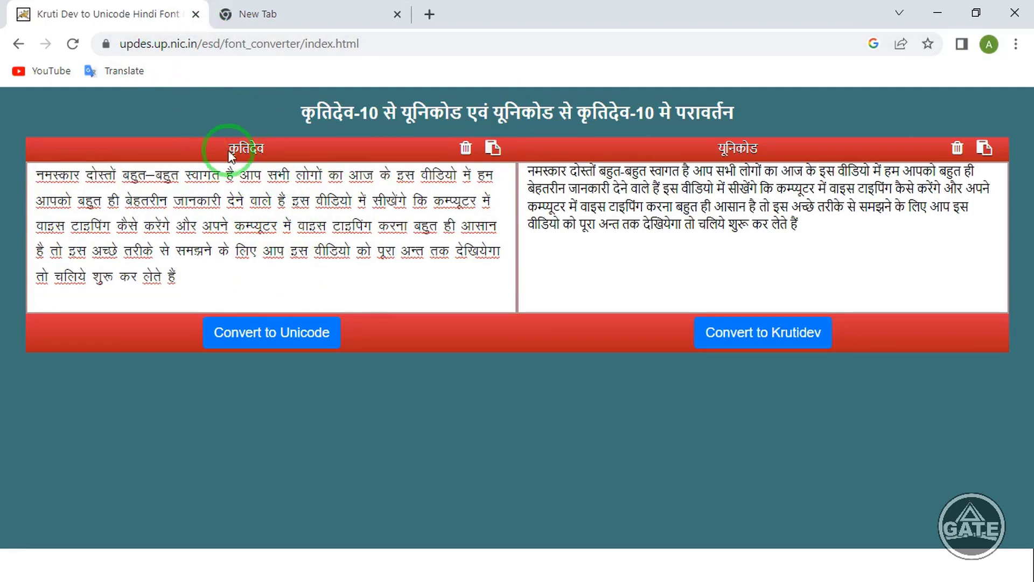
pyautogui.click(209, 282)
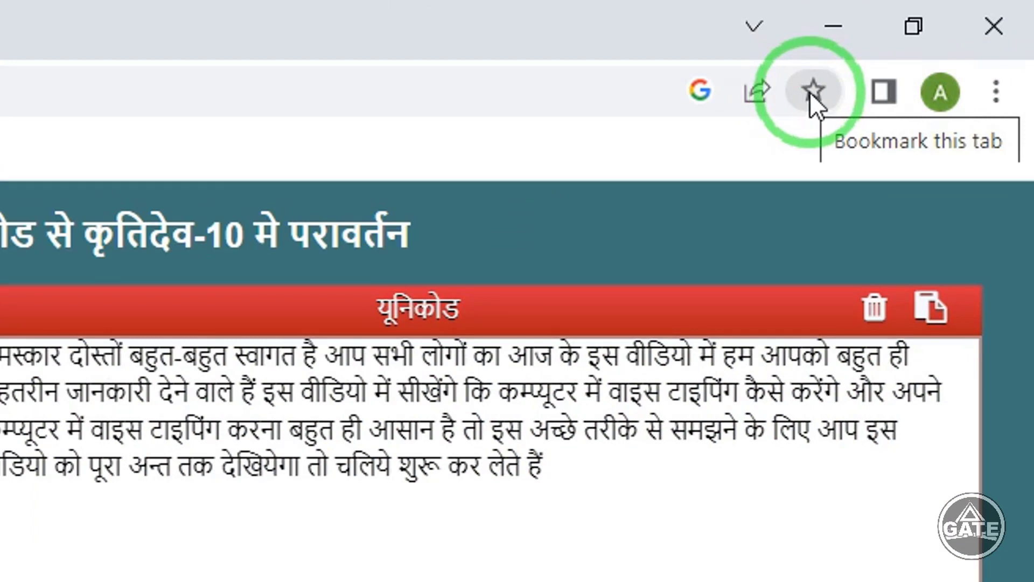
pyautogui.click(809, 92)
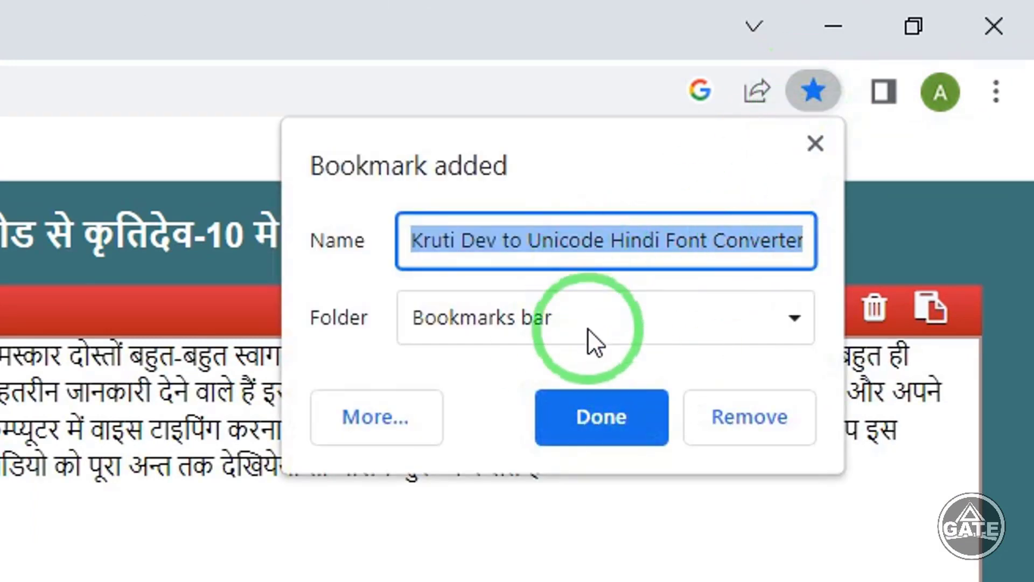
pyautogui.click(591, 413)
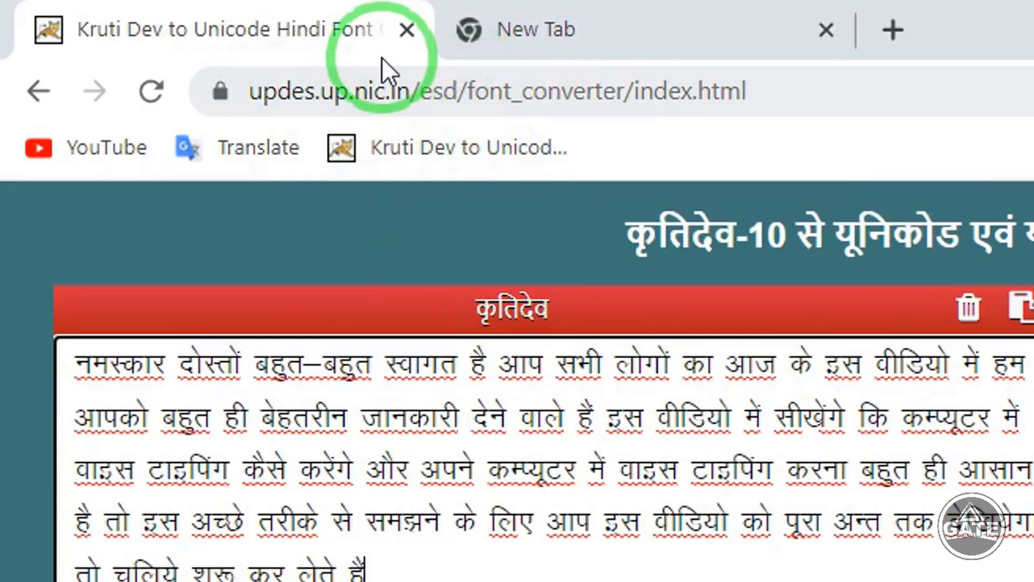
# Reload the converter page, close its tab and open another new tab.
pyautogui.rightClick(195, 21)
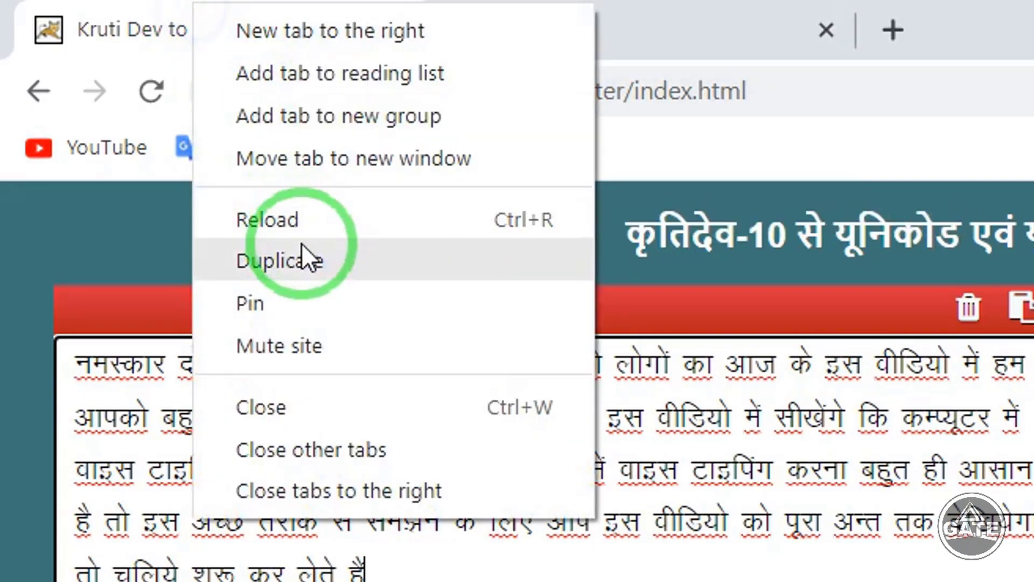
pyautogui.click(310, 219)
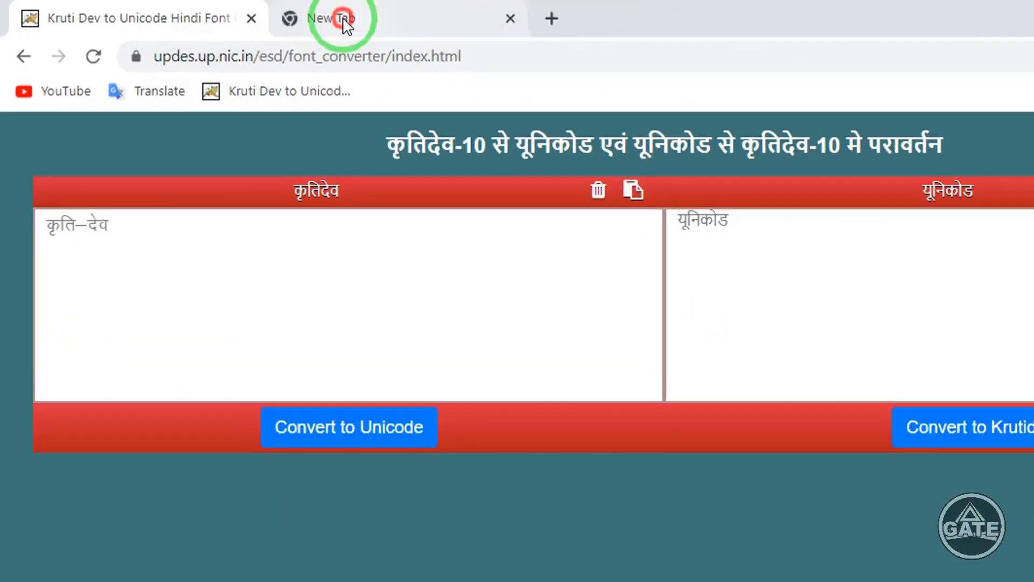
pyautogui.click(343, 17)
pyautogui.click(252, 18)
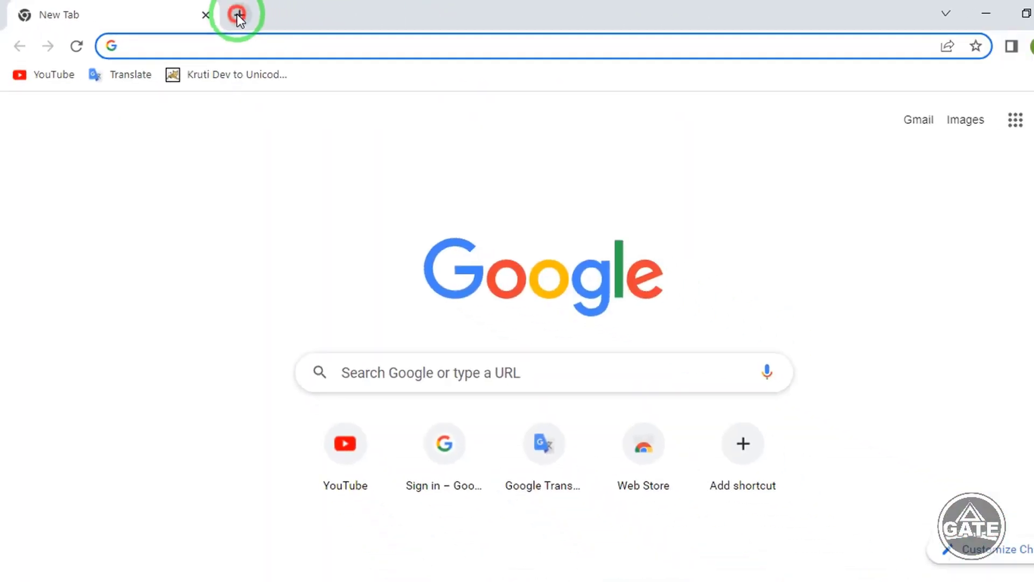
pyautogui.click(237, 14)
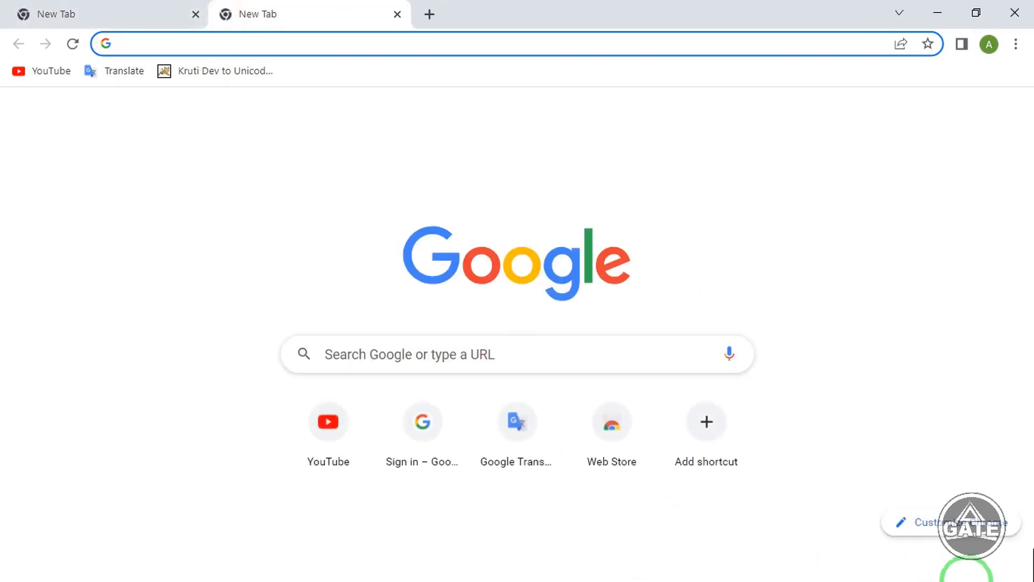
# Disconnect the computer from the Wi-Fi network and open the bookmarked font converter in the first tab.
pyautogui.click(603, 581)
pyautogui.press('super')
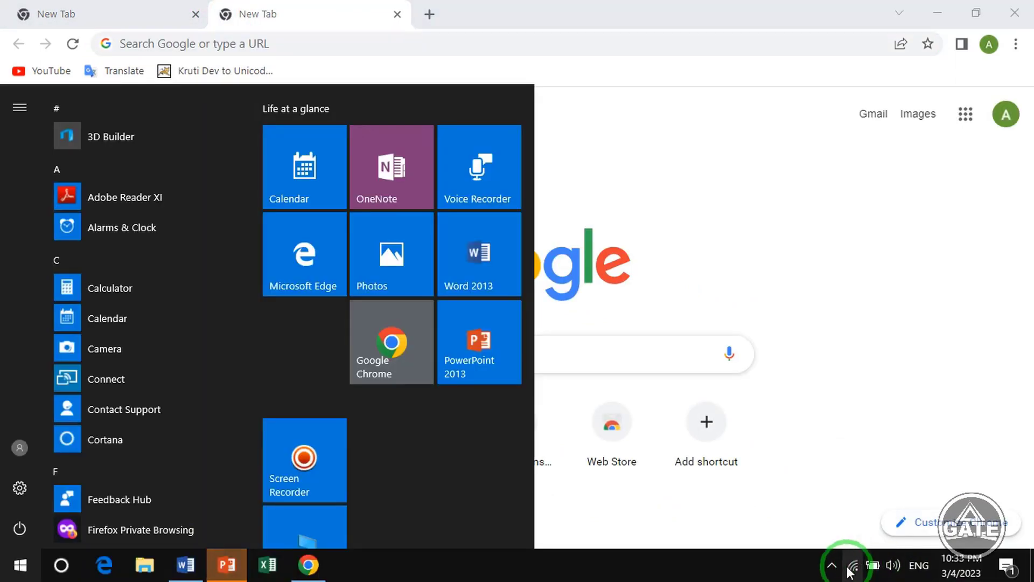
pyautogui.click(850, 566)
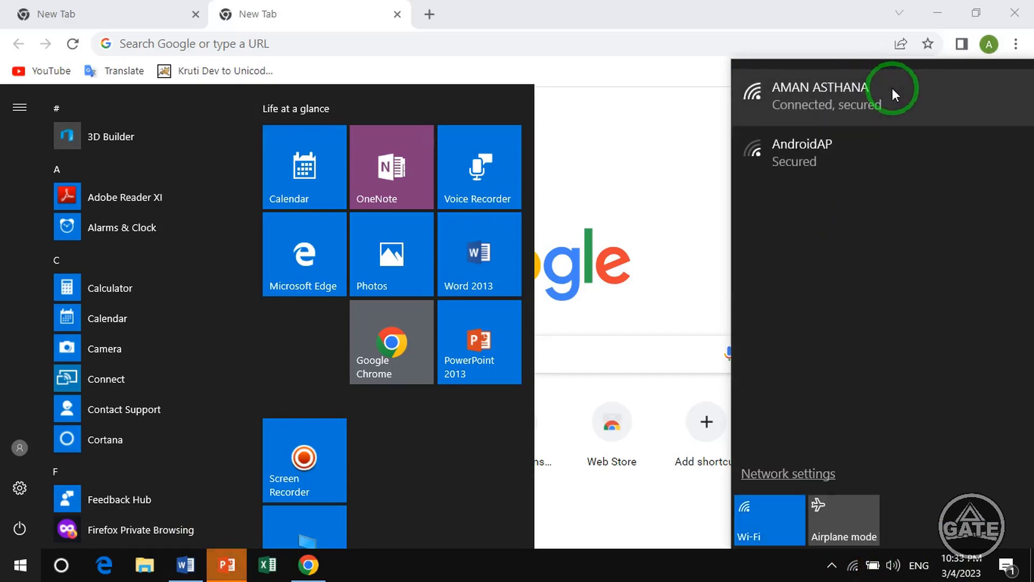
pyautogui.click(892, 94)
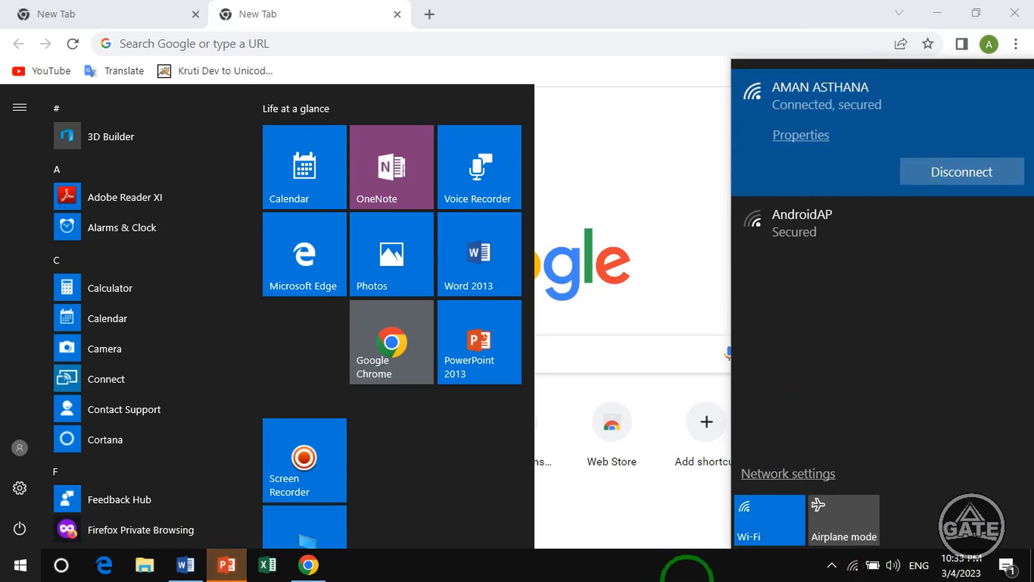
pyautogui.click(693, 572)
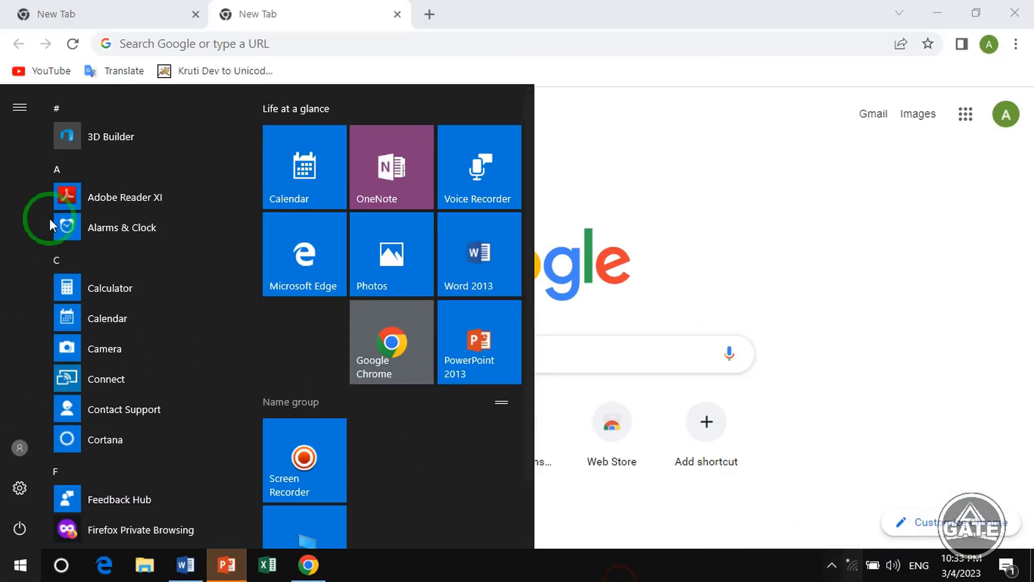
pyautogui.click(128, 7)
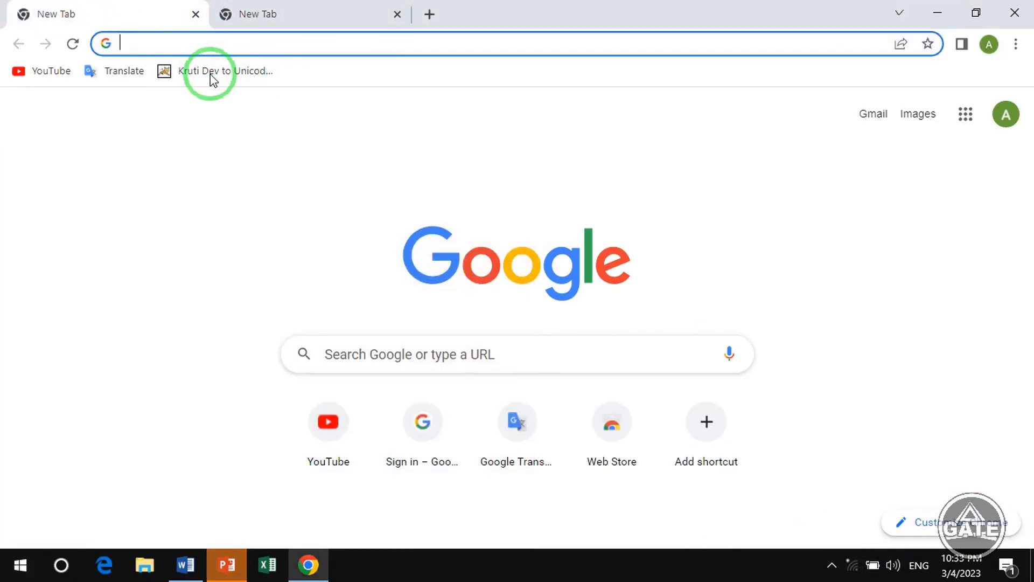
pyautogui.click(226, 71)
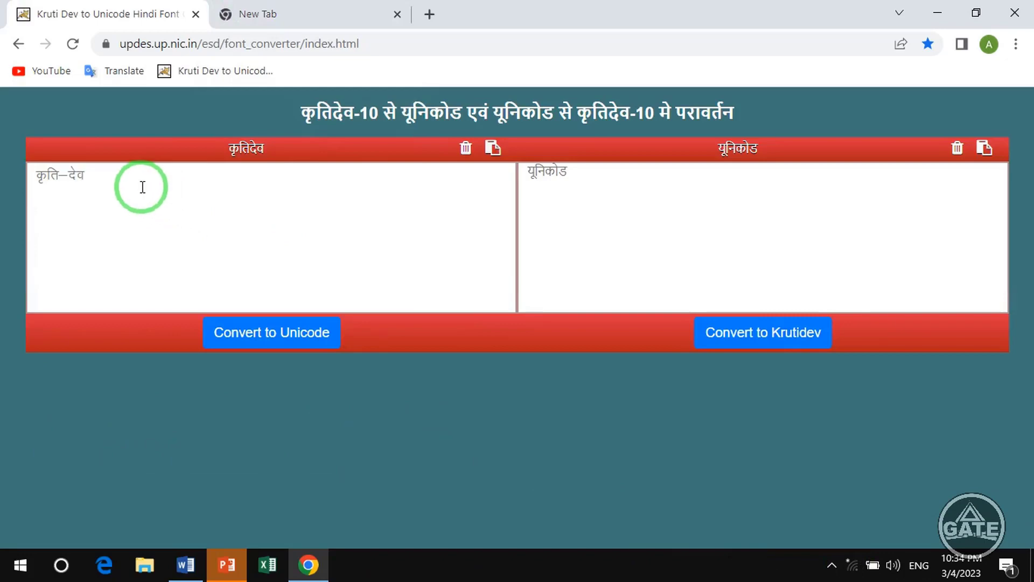
# Copy the last Kruti Dev paragraph in the Word document.
pyautogui.click(183, 567)
pyautogui.moveTo(152, 264); pyautogui.dragTo(592, 489)
pyautogui.rightClick(385, 318)
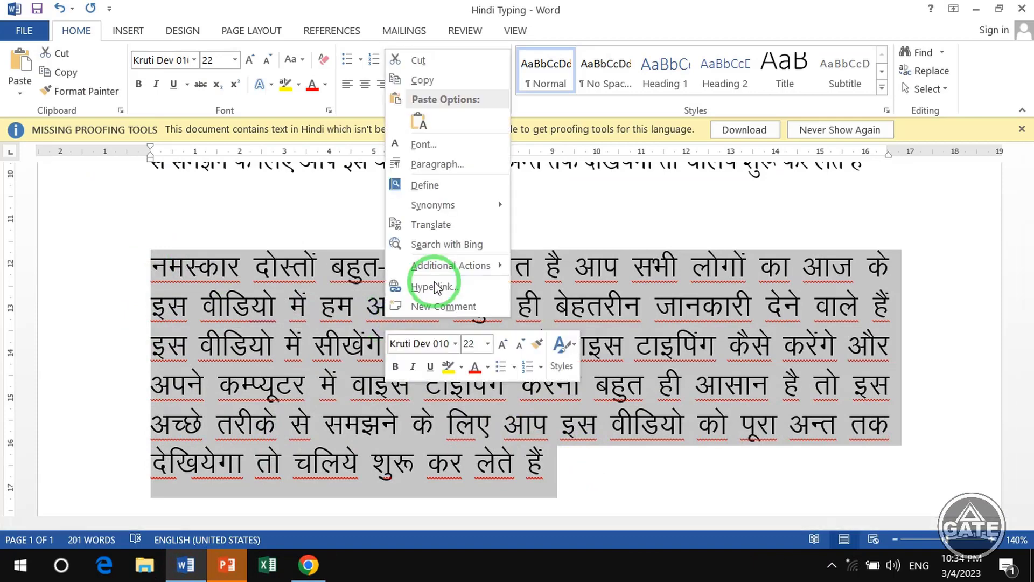
pyautogui.click(423, 80)
# Switch to the converter in Chrome, paste the copied paragraph into the Kruti Dev box and convert it to Unicode.
pyautogui.click(309, 564)
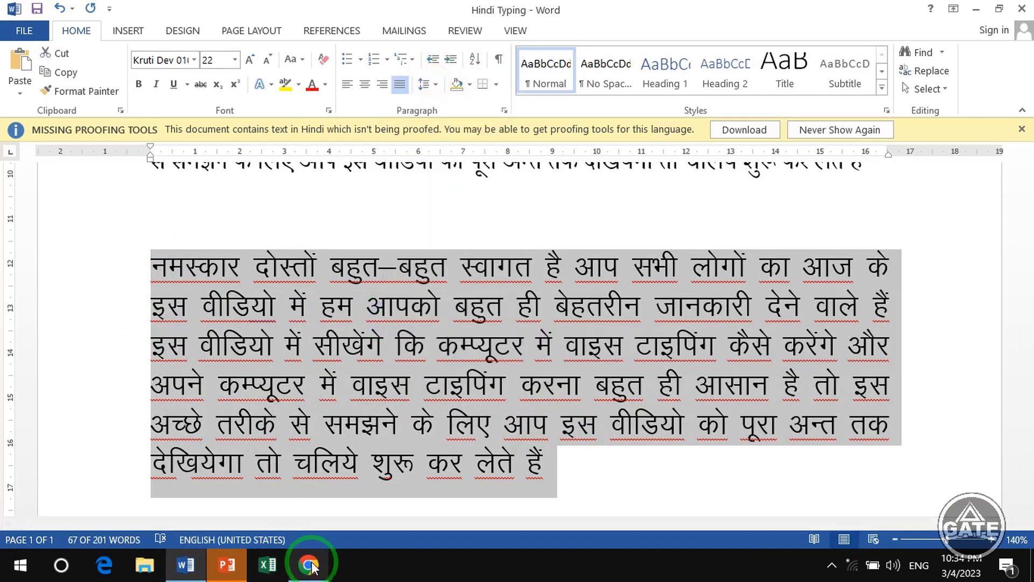
pyautogui.rightClick(63, 168)
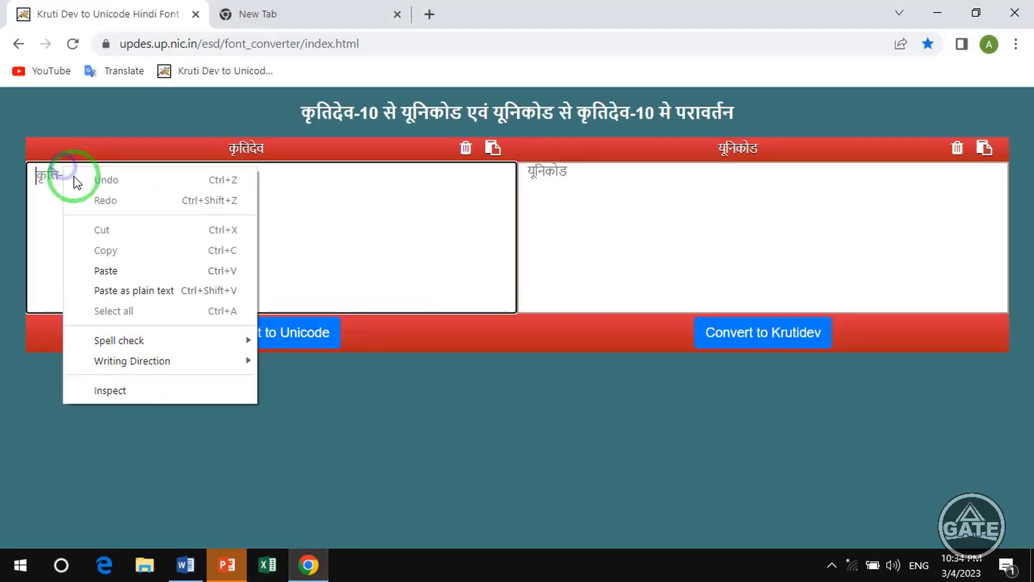
pyautogui.click(106, 271)
pyautogui.click(269, 347)
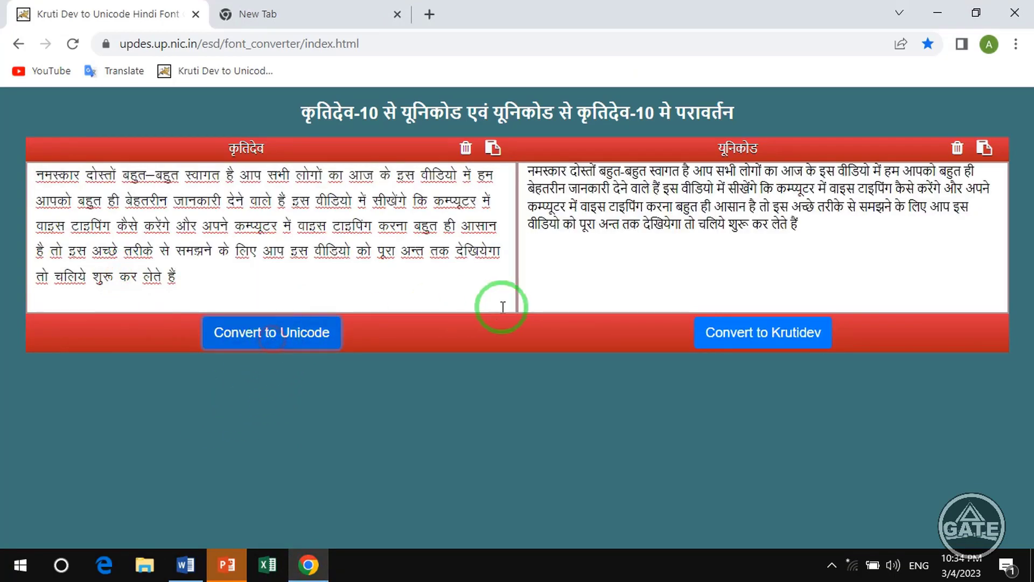
# Copy all of the converted text from the Unicode box.
pyautogui.click(790, 226)
pyautogui.moveTo(791, 226); pyautogui.dragTo(581, 163)
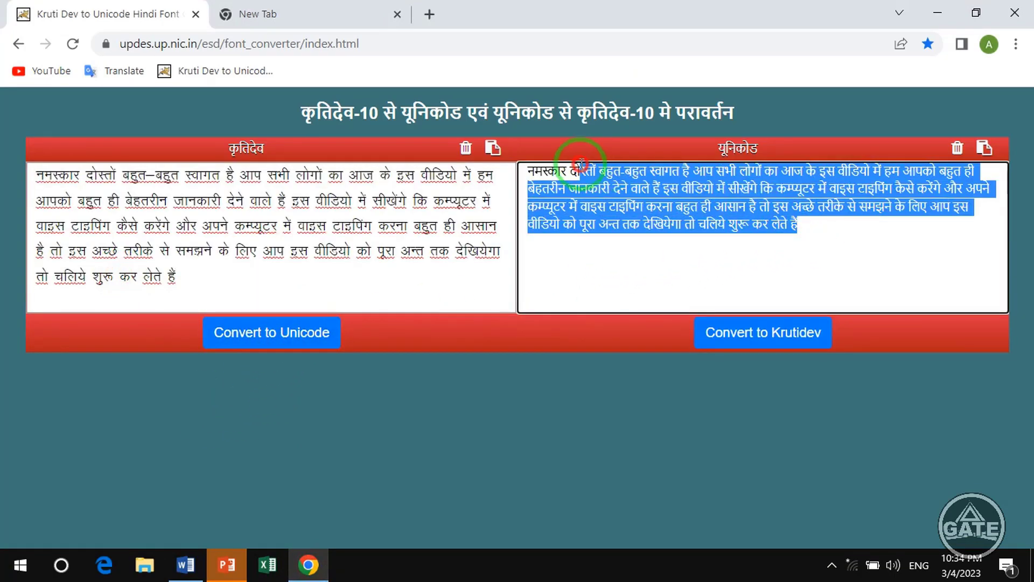
pyautogui.rightClick(546, 177)
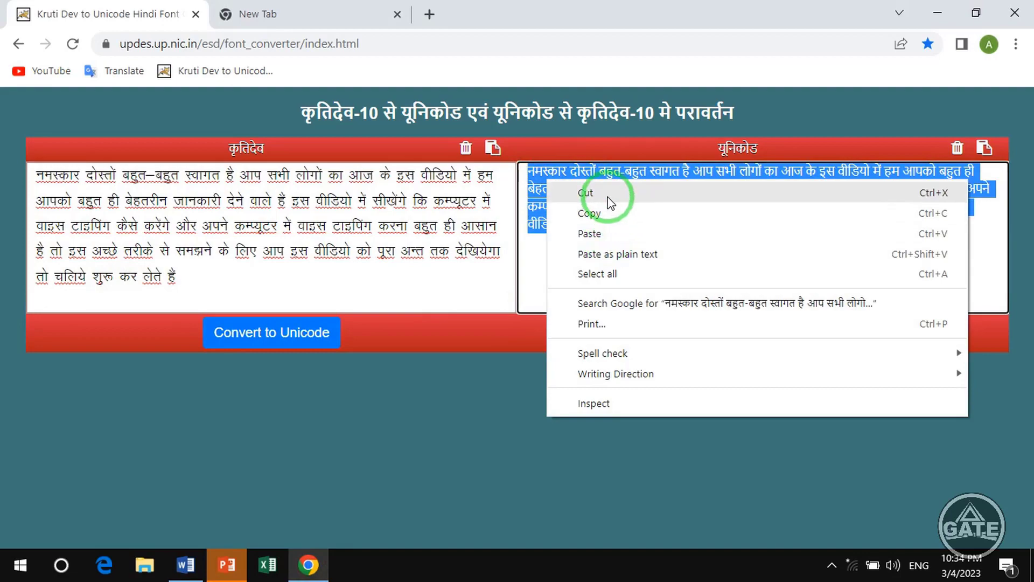
pyautogui.click(588, 211)
# Try to open the Translate bookmark in Chrome's second tab, and replace that tab with a new one.
pyautogui.click(308, 564)
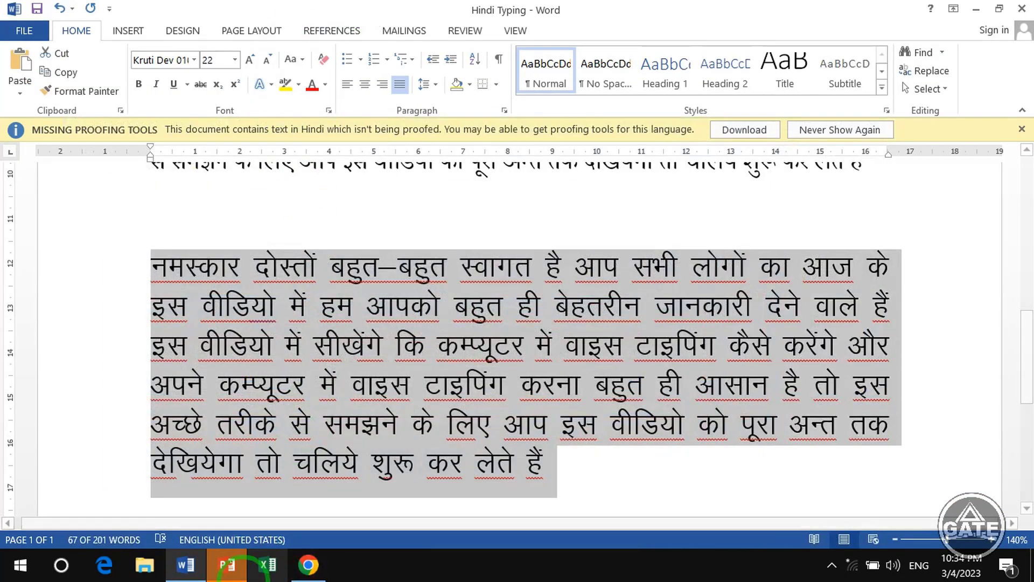
pyautogui.click(308, 565)
pyautogui.click(304, 13)
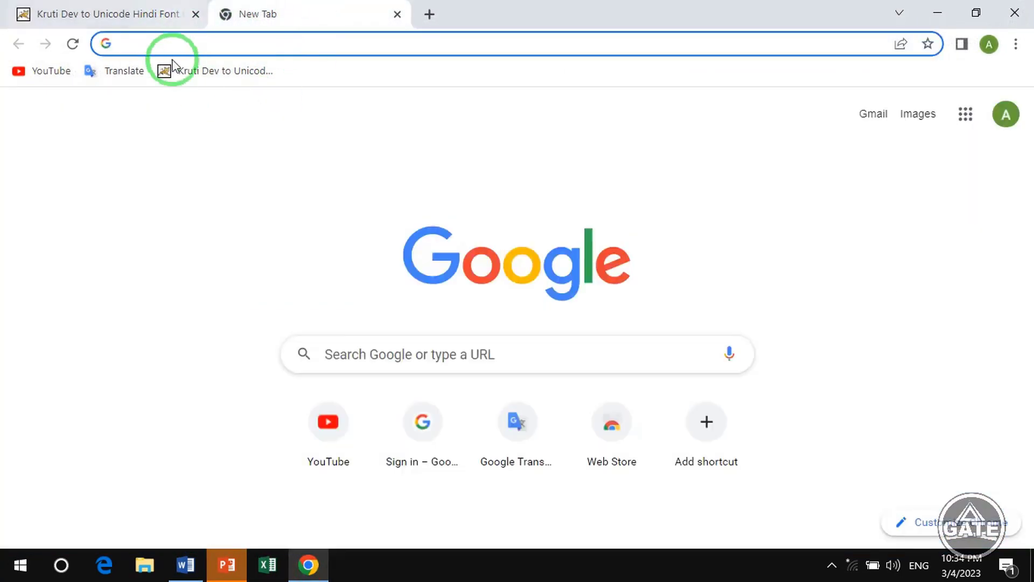
pyautogui.click(108, 71)
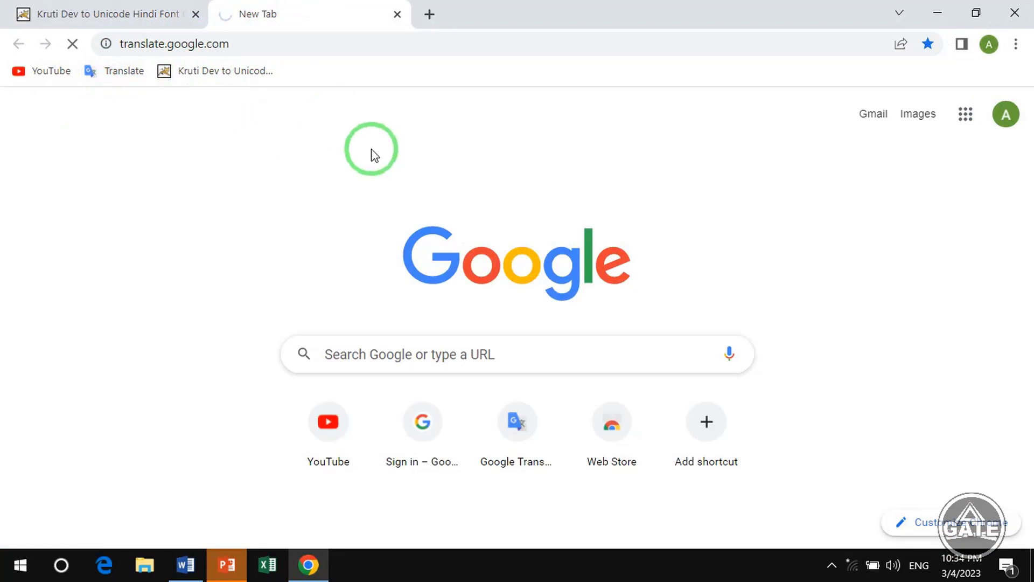
pyautogui.click(429, 16)
pyautogui.click(396, 14)
# Paste the copied Hindi text into the new tab's address bar, and return to the converter's Kruti Dev box.
pyautogui.rightClick(230, 45)
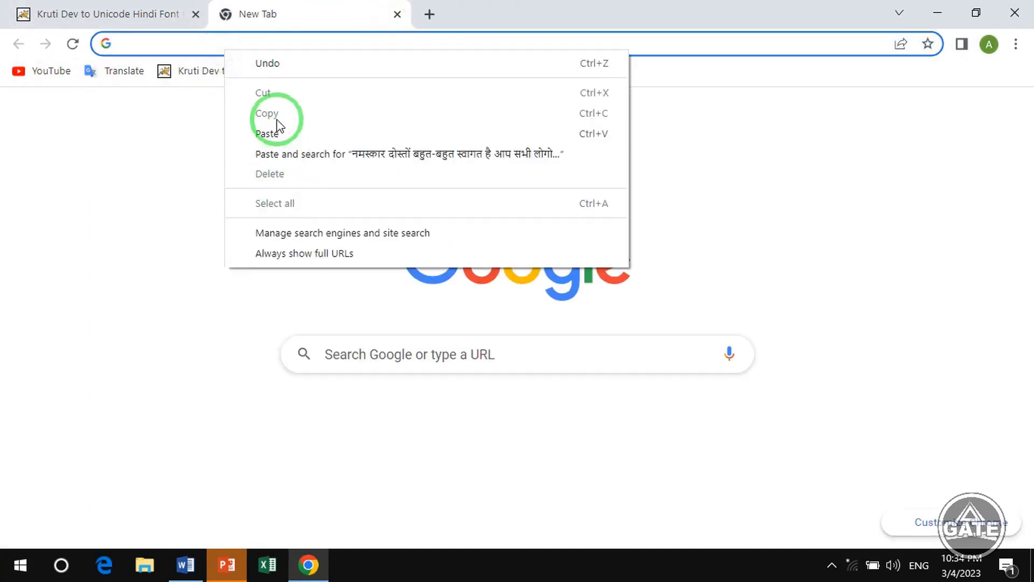
pyautogui.click(270, 133)
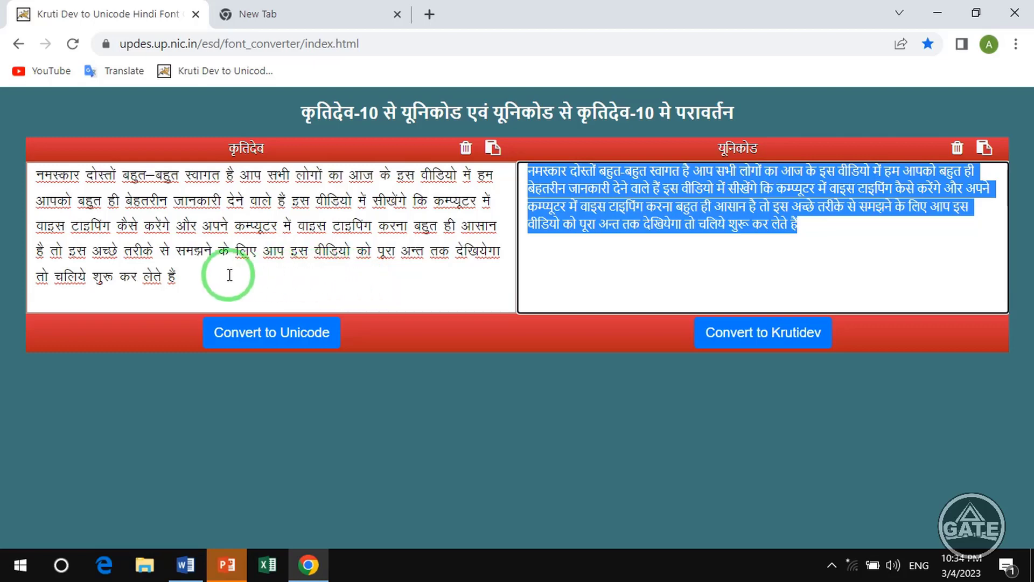
pyautogui.click(196, 282)
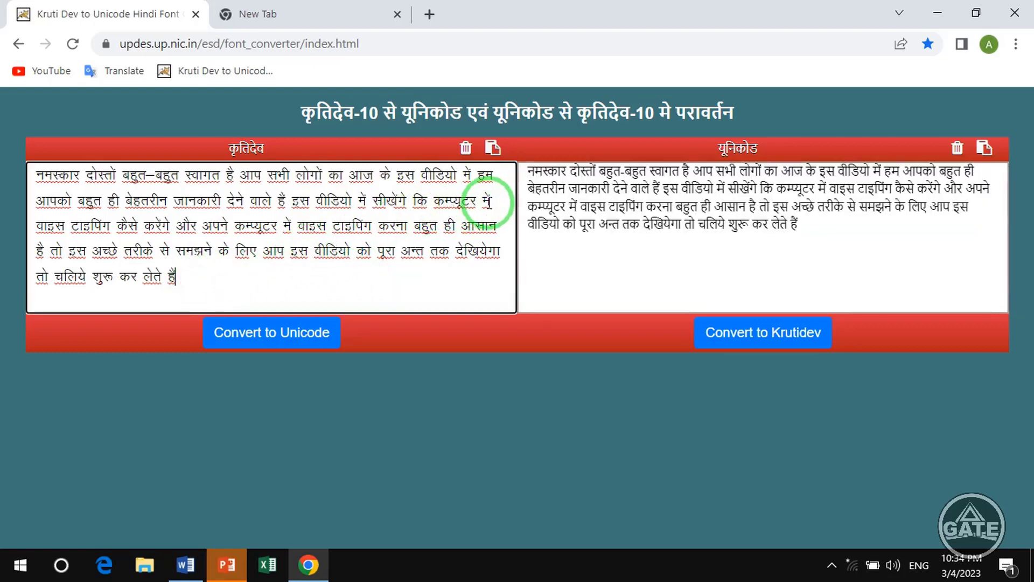